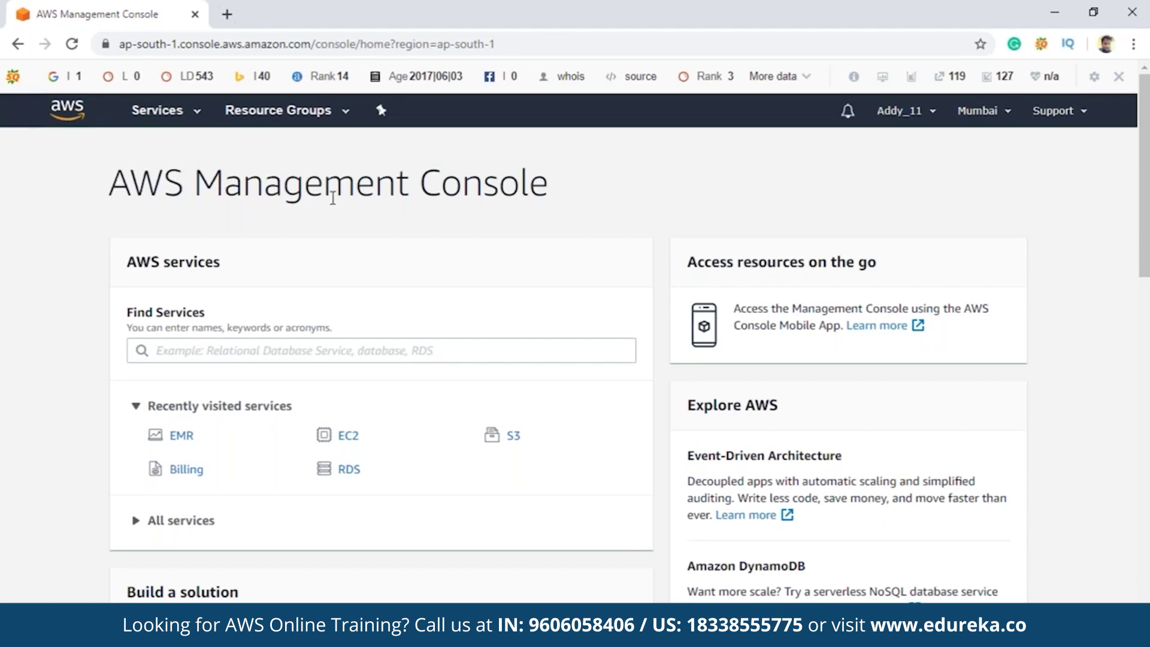
Step: Open the EMR service from the list of all AWS services
{"action": "left_click", "coordinate": [188, 115]}
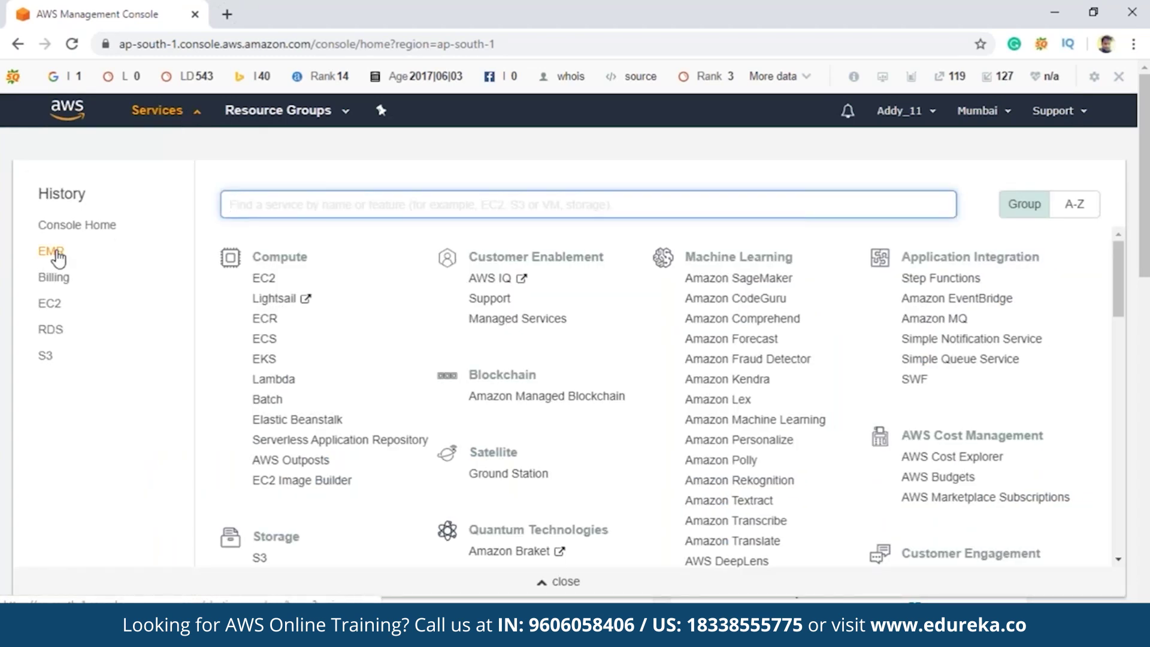
{"action": "scroll", "coordinate": [527, 368], "scroll_direction": "down", "scroll_amount": 2}
{"action": "scroll", "coordinate": [527, 368], "scroll_direction": "up", "scroll_amount": 2}
{"action": "scroll", "coordinate": [629, 366], "scroll_direction": "down", "scroll_amount": 8}
{"action": "left_click", "coordinate": [699, 363]}
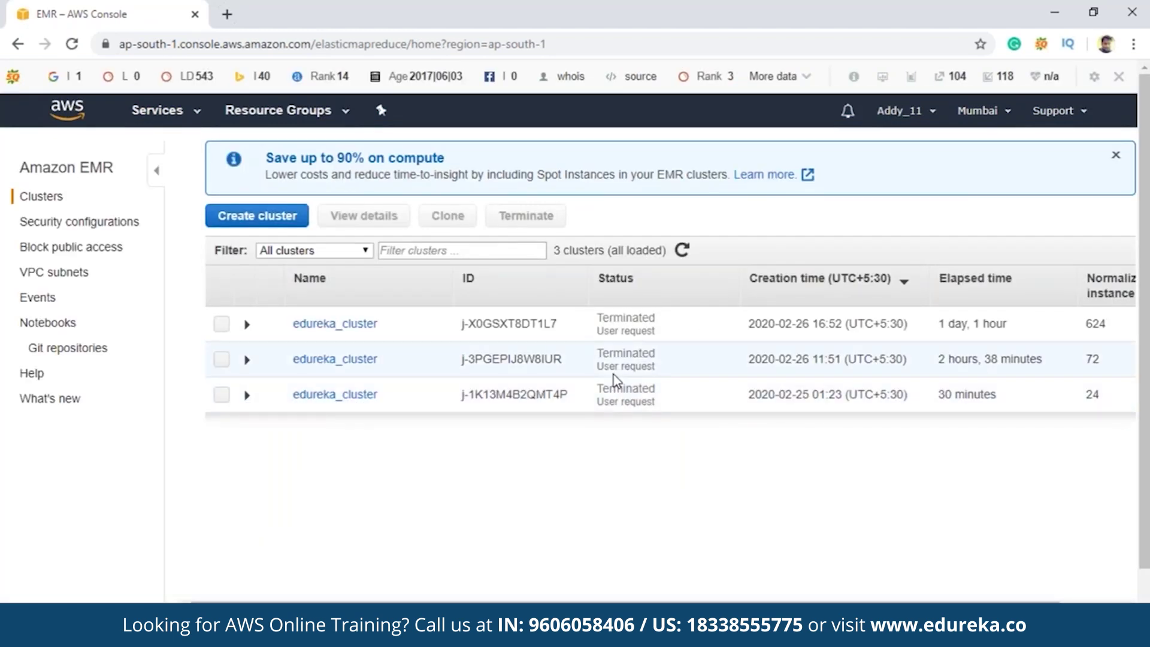
Step: Start creating a new EMR cluster with quick options and name it arvind_cluster
{"action": "left_click", "coordinate": [248, 220]}
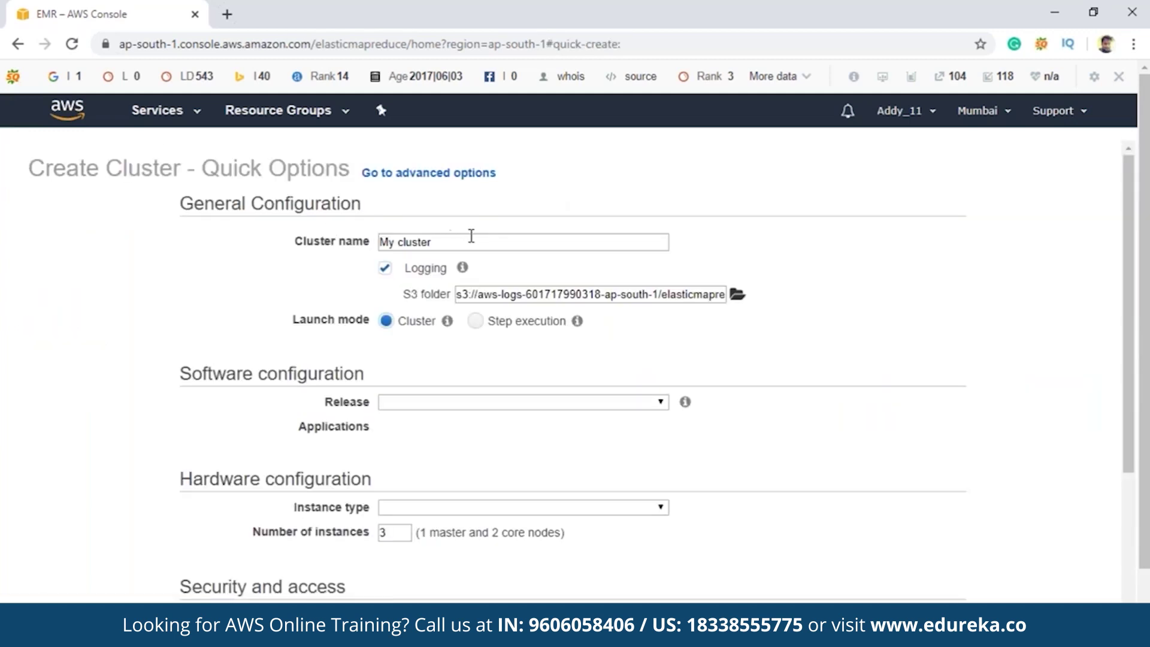
{"action": "left_click_drag", "start_coordinate": [431, 242], "coordinate": [380, 242]}
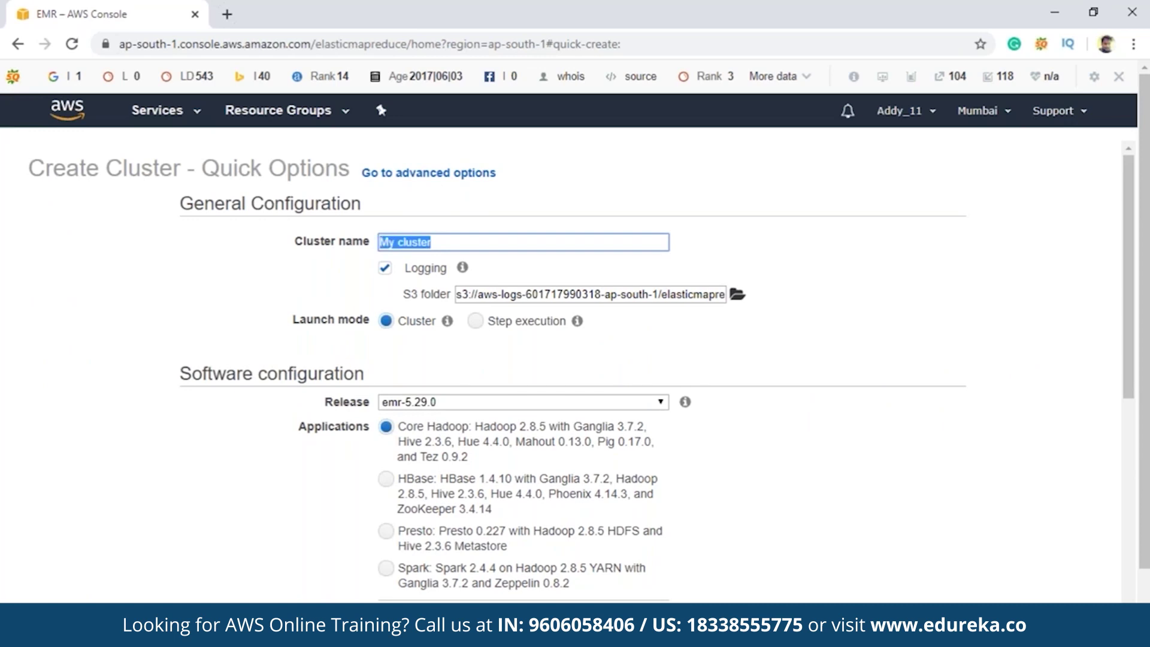
{"action": "type", "text": "arvind_cluster"}
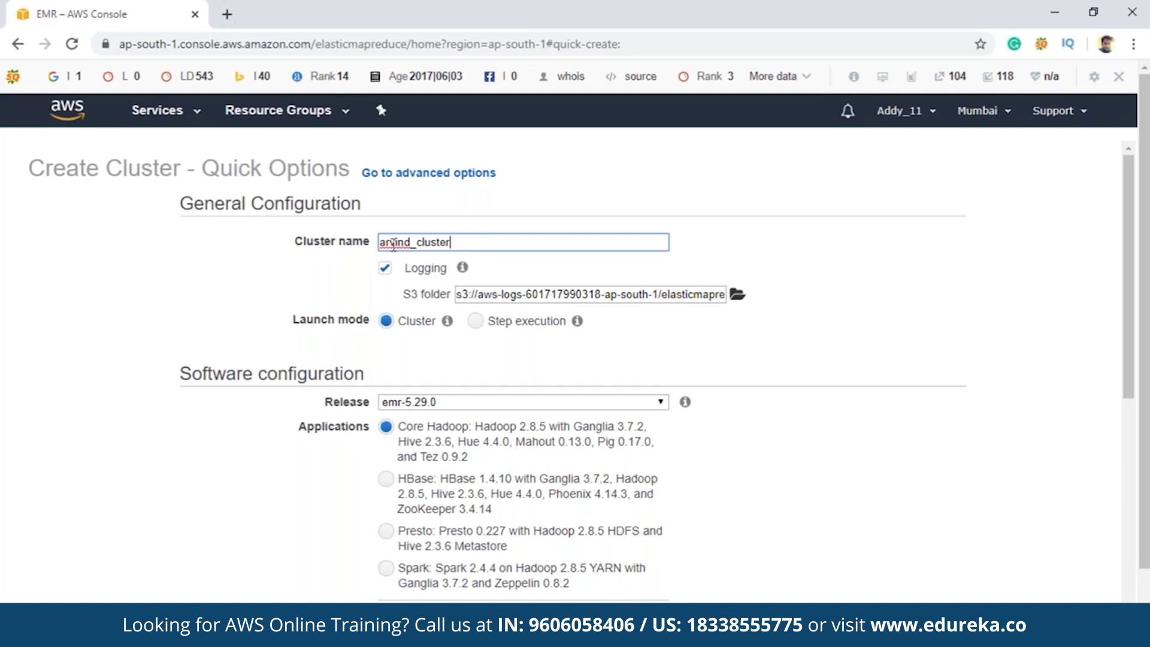
Step: Choose emr-5.29.0 as the cluster's software release
{"action": "scroll", "coordinate": [461, 353], "scroll_direction": "down", "scroll_amount": 1}
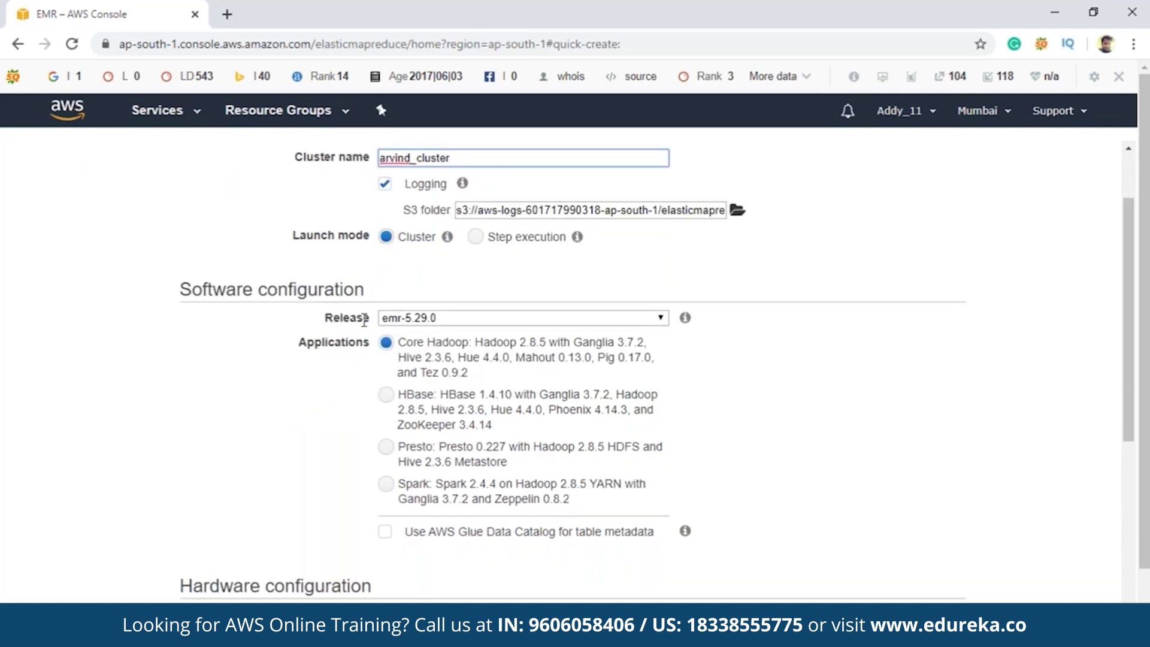
{"action": "left_click", "coordinate": [446, 321]}
{"action": "left_click", "coordinate": [454, 349]}
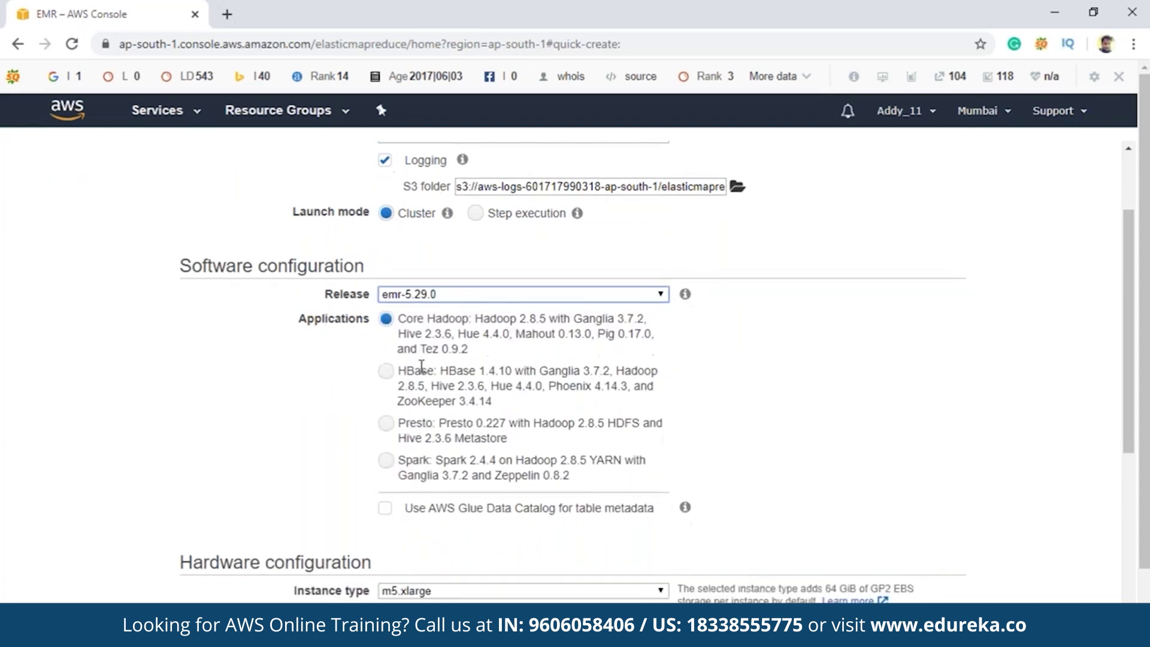
{"action": "scroll", "coordinate": [413, 360], "scroll_direction": "down", "scroll_amount": 1}
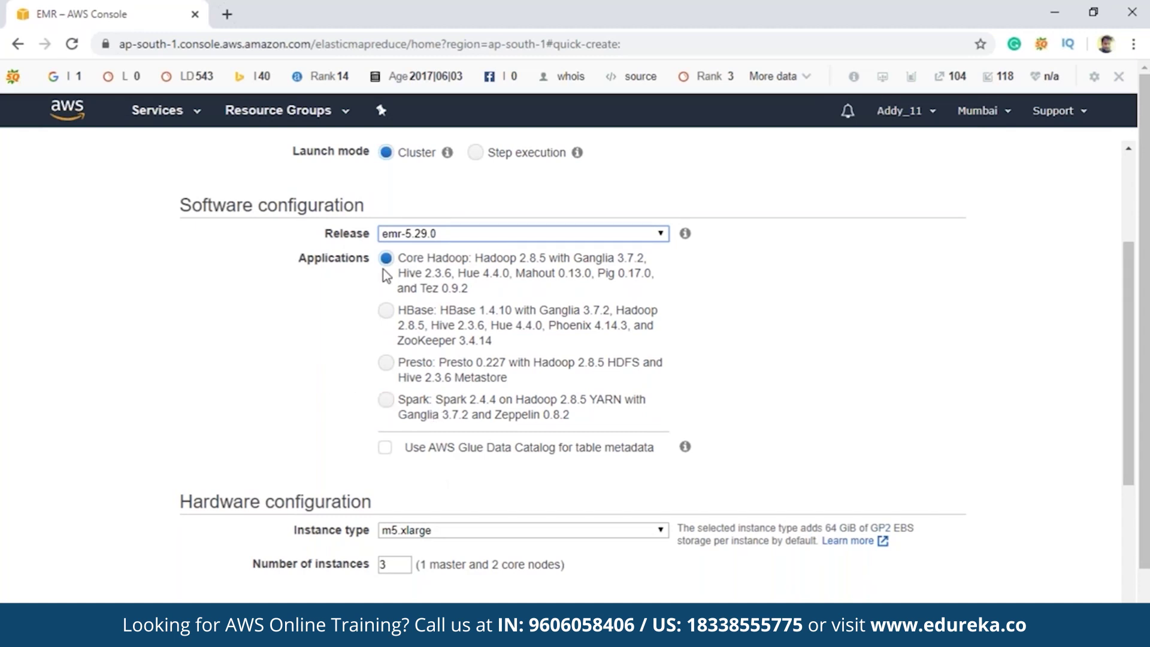
Step: Assign edureka_keypair as the EC2 key pair and create the cluster
{"action": "scroll", "coordinate": [395, 282], "scroll_direction": "down", "scroll_amount": 4}
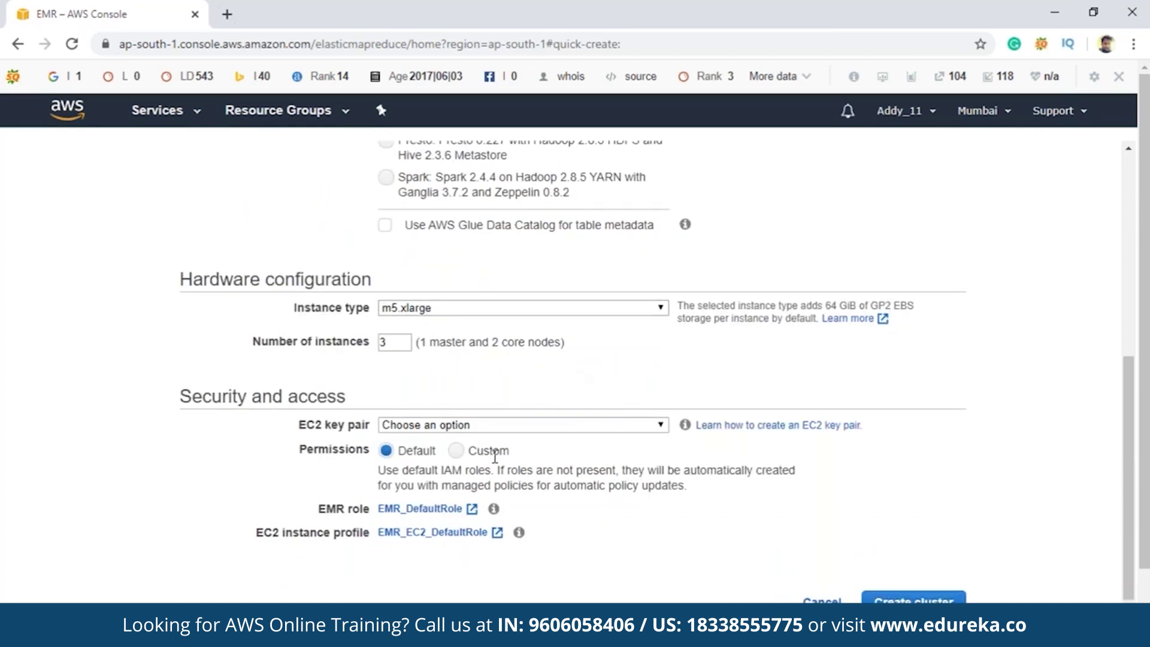
{"action": "scroll", "coordinate": [495, 456], "scroll_direction": "down", "scroll_amount": 1}
{"action": "left_click", "coordinate": [529, 392]}
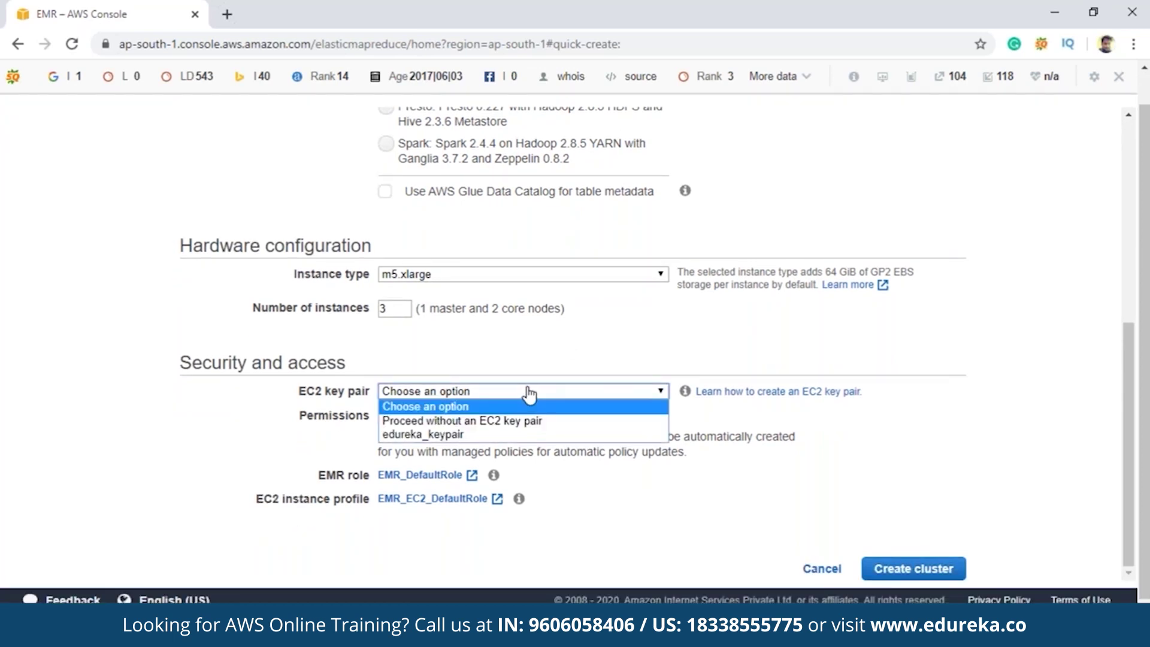
{"action": "left_click", "coordinate": [460, 435]}
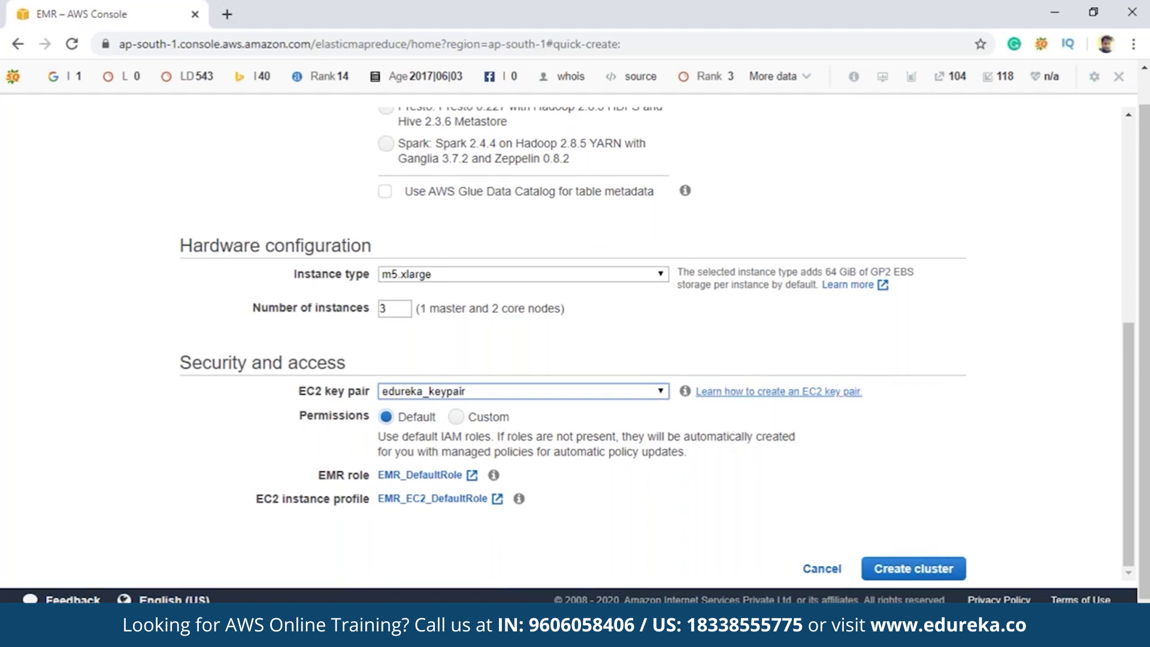
{"action": "left_click", "coordinate": [912, 570]}
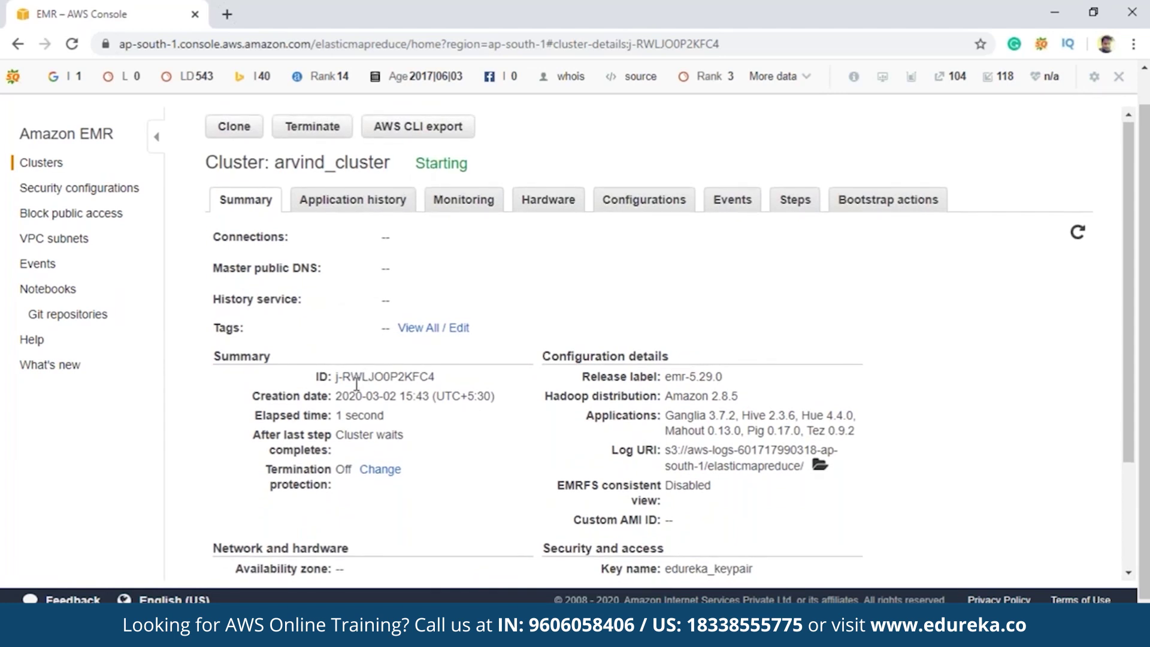
Step: Refresh the new cluster's summary and examine its status, network, hardware and security details
{"action": "scroll", "coordinate": [357, 392], "scroll_direction": "down", "scroll_amount": 3}
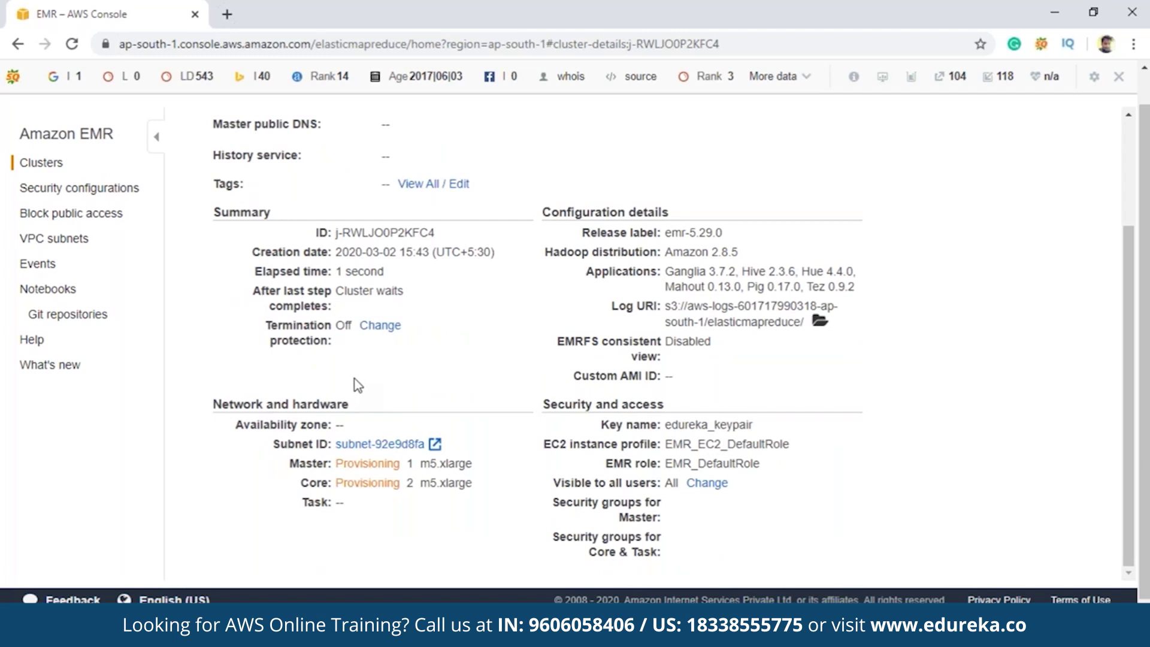
{"action": "scroll", "coordinate": [341, 384], "scroll_direction": "up", "scroll_amount": 3}
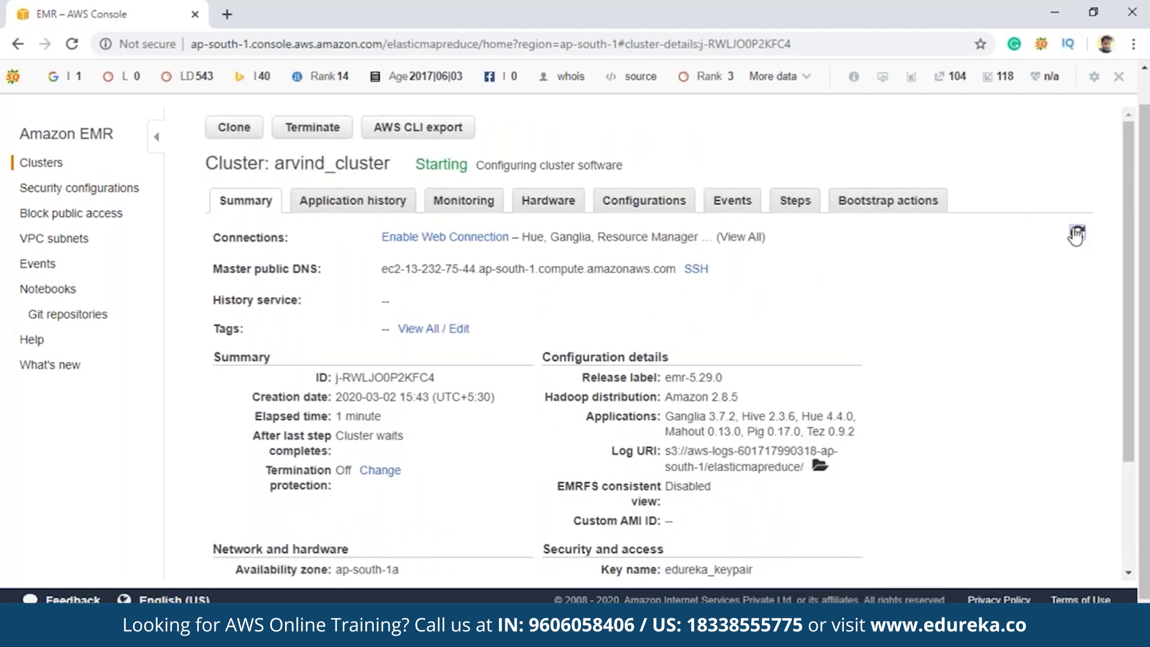
{"action": "left_click", "coordinate": [1076, 235]}
{"action": "scroll", "coordinate": [359, 203], "scroll_direction": "down", "scroll_amount": 1}
{"action": "scroll", "coordinate": [727, 424], "scroll_direction": "down", "scroll_amount": 2}
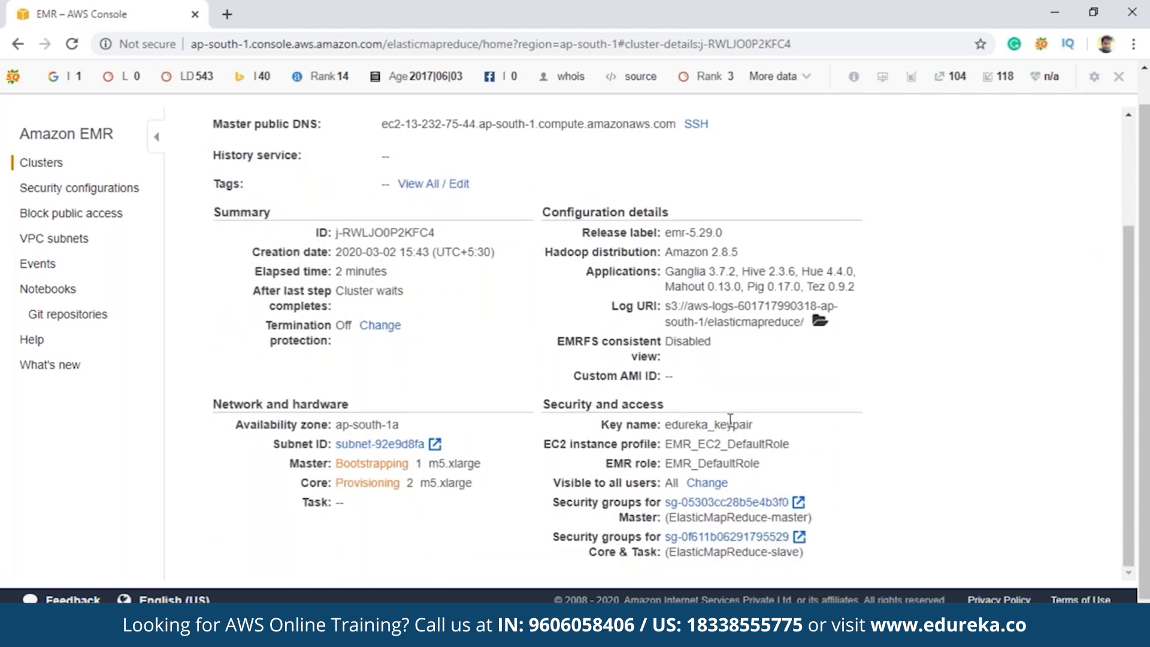
{"action": "scroll", "coordinate": [731, 419], "scroll_direction": "up", "scroll_amount": 2}
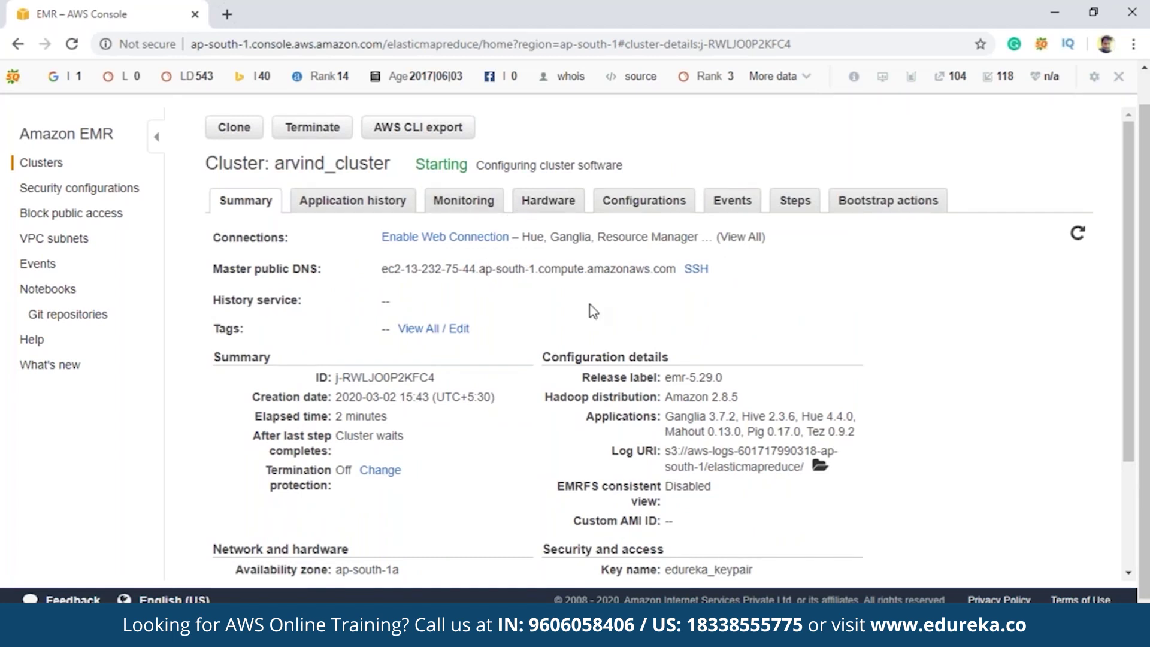
Step: Open the security group of the cluster's master node in the EC2 console
{"action": "scroll", "coordinate": [593, 309], "scroll_direction": "down", "scroll_amount": 2}
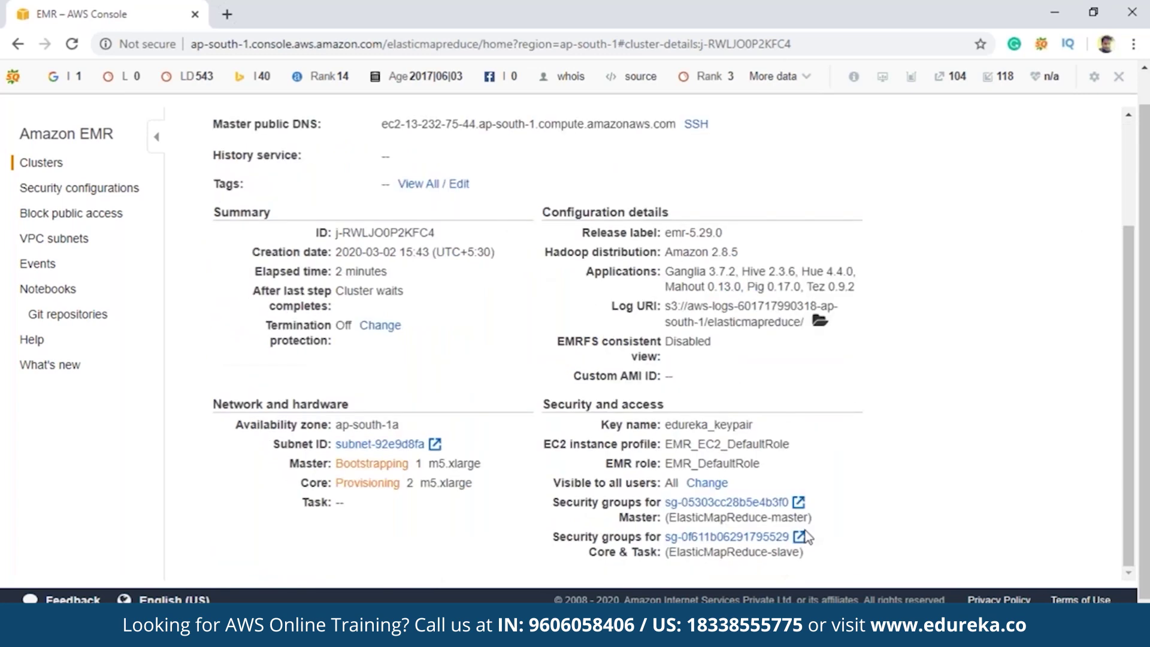
{"action": "left_click", "coordinate": [719, 503]}
{"action": "left_click", "coordinate": [164, 4]}
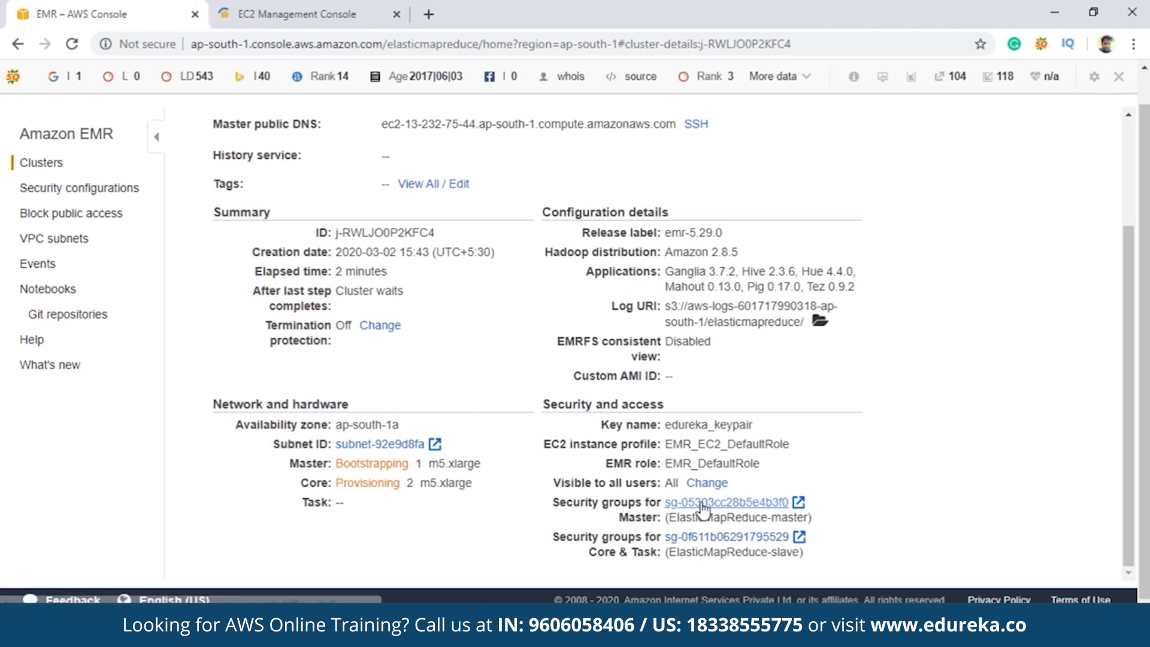
{"action": "left_click", "coordinate": [342, 5]}
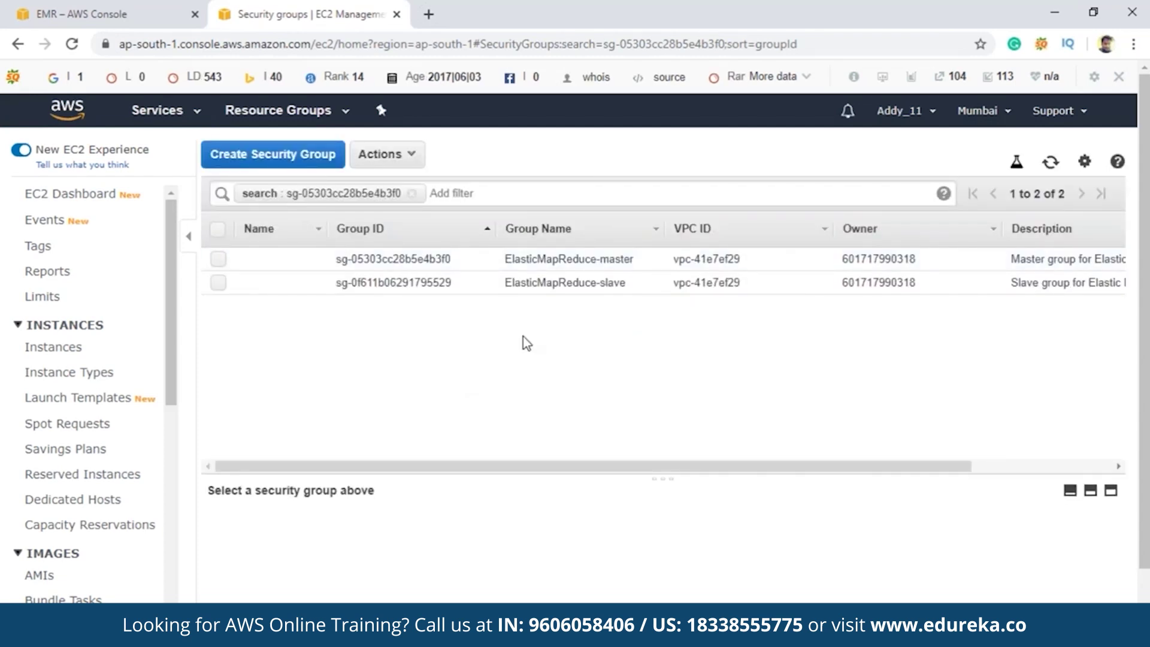
Step: Select the ElasticMapReduce-master security group, look through its inbound rules and open them for editing
{"action": "scroll", "coordinate": [523, 336], "scroll_direction": "down", "scroll_amount": 1}
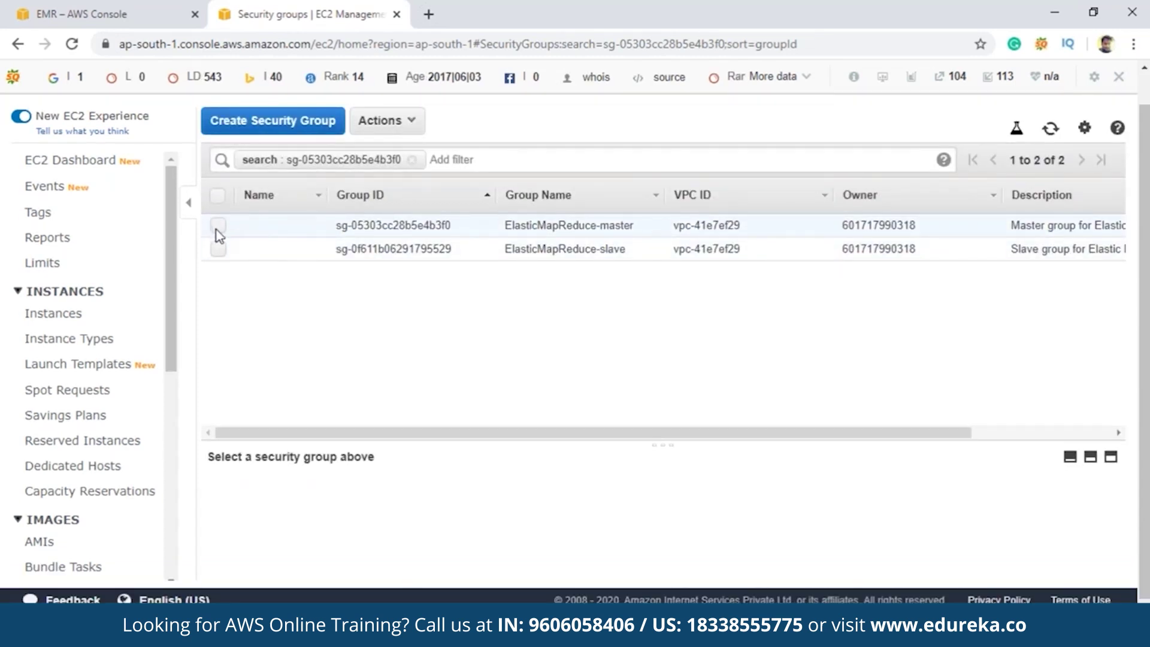
{"action": "left_click", "coordinate": [219, 225]}
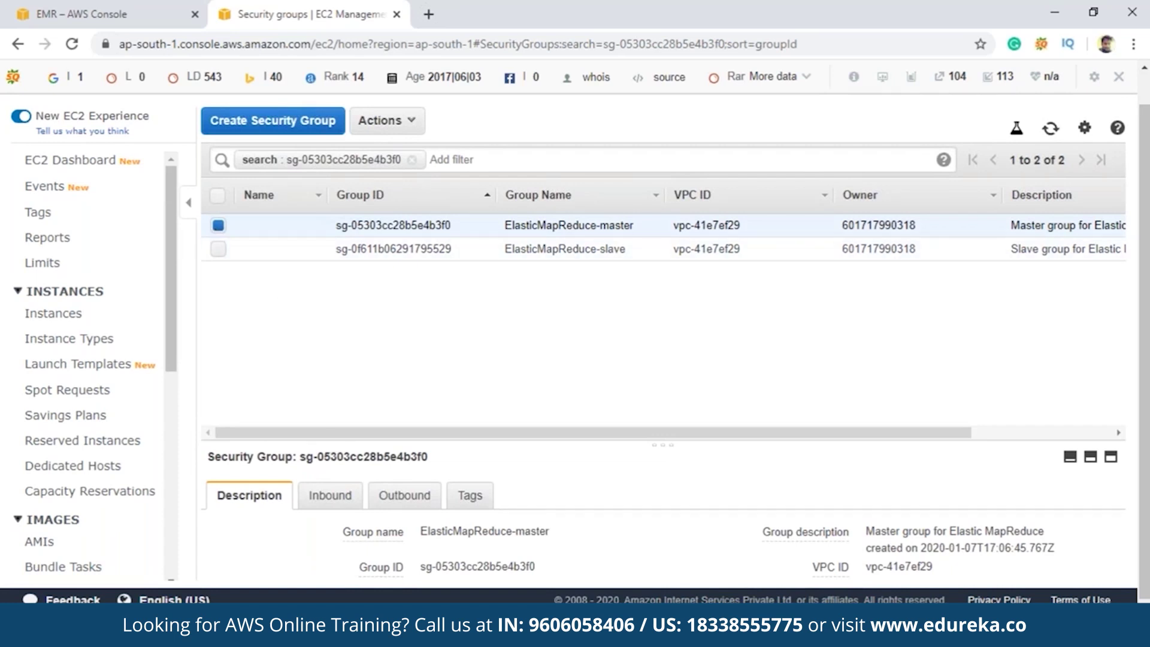
{"action": "left_click", "coordinate": [327, 497]}
{"action": "scroll", "coordinate": [327, 501], "scroll_direction": "down", "scroll_amount": 10}
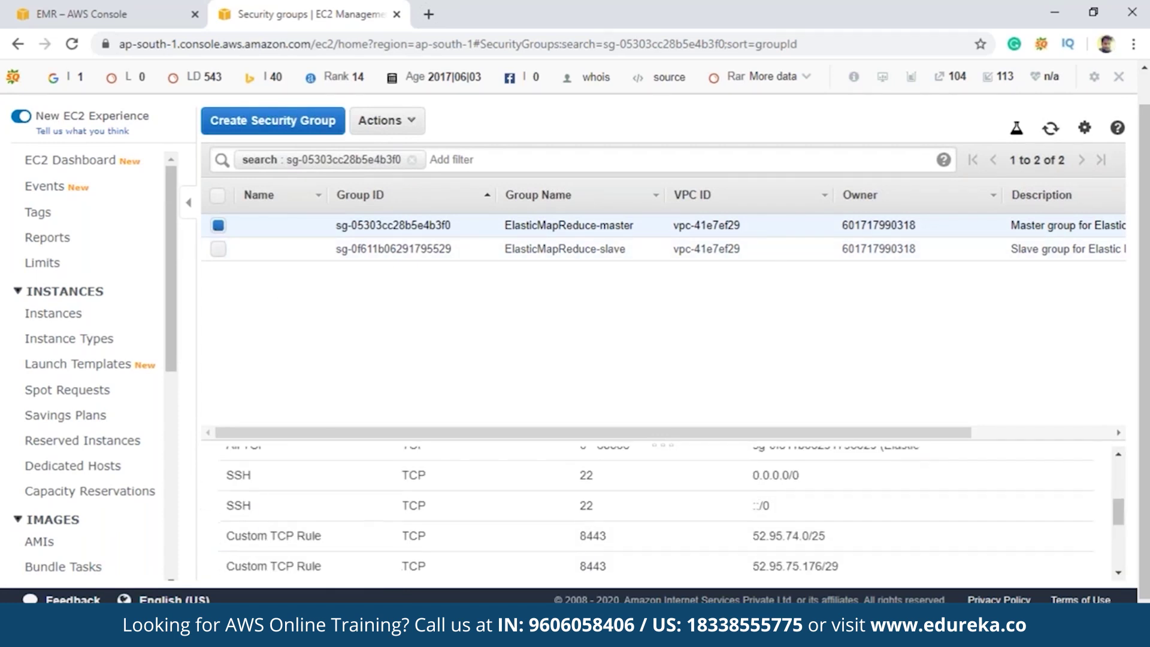
{"action": "scroll", "coordinate": [327, 500], "scroll_direction": "up", "scroll_amount": 2}
{"action": "scroll", "coordinate": [318, 504], "scroll_direction": "up", "scroll_amount": 5}
{"action": "left_click", "coordinate": [236, 543]}
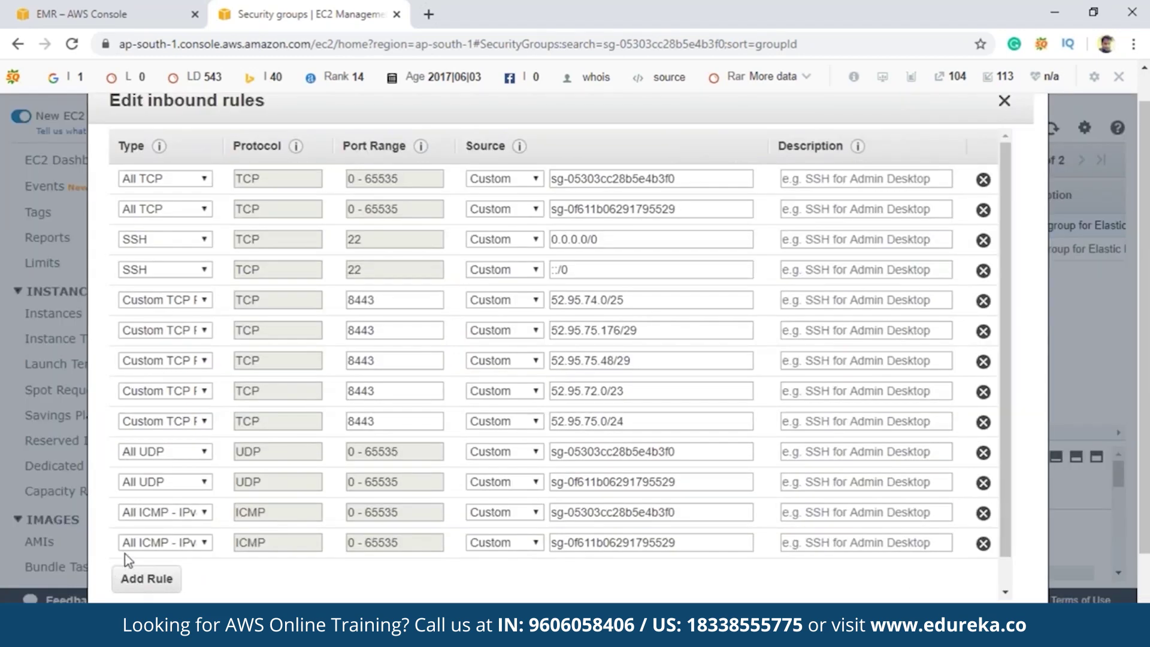
Step: Add an inbound rule of type SSH with its source set to Anywhere
{"action": "left_click", "coordinate": [153, 575]}
{"action": "scroll", "coordinate": [162, 578], "scroll_direction": "down", "scroll_amount": 1}
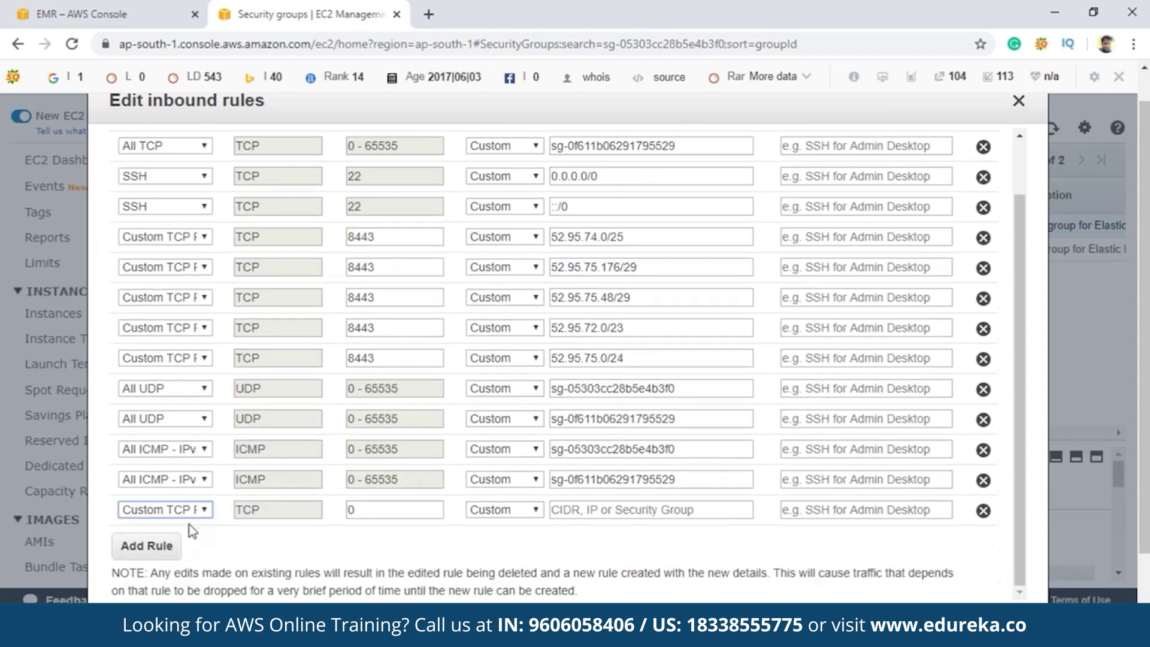
{"action": "left_click", "coordinate": [198, 512]}
{"action": "scroll", "coordinate": [181, 422], "scroll_direction": "down", "scroll_amount": 1}
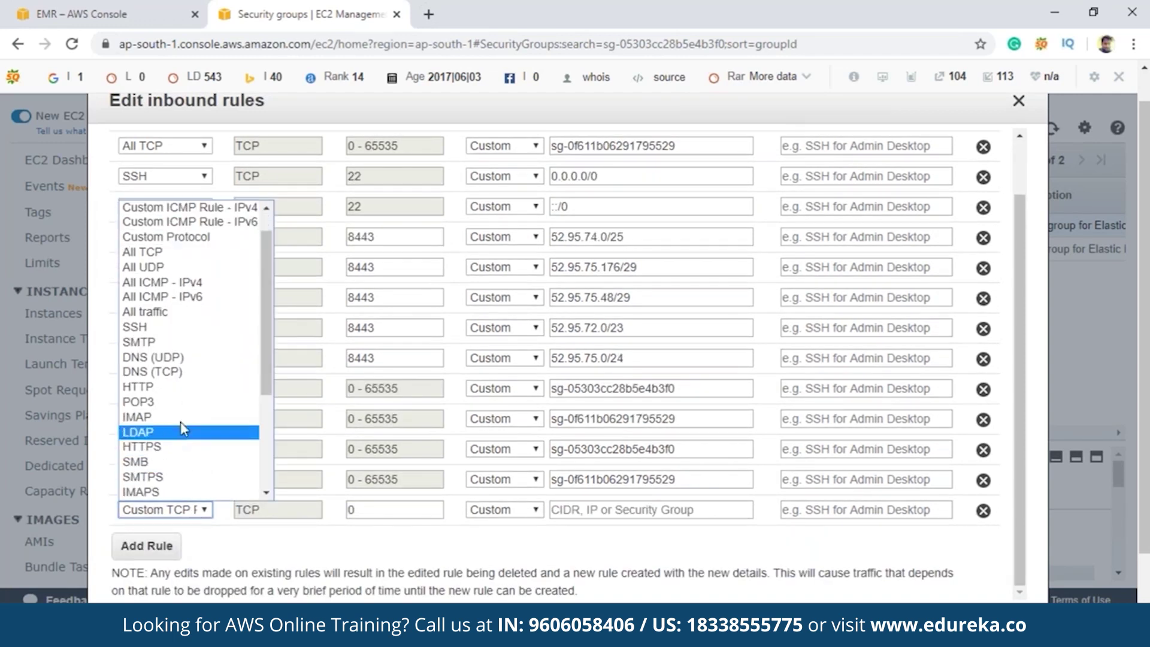
{"action": "left_click", "coordinate": [188, 327]}
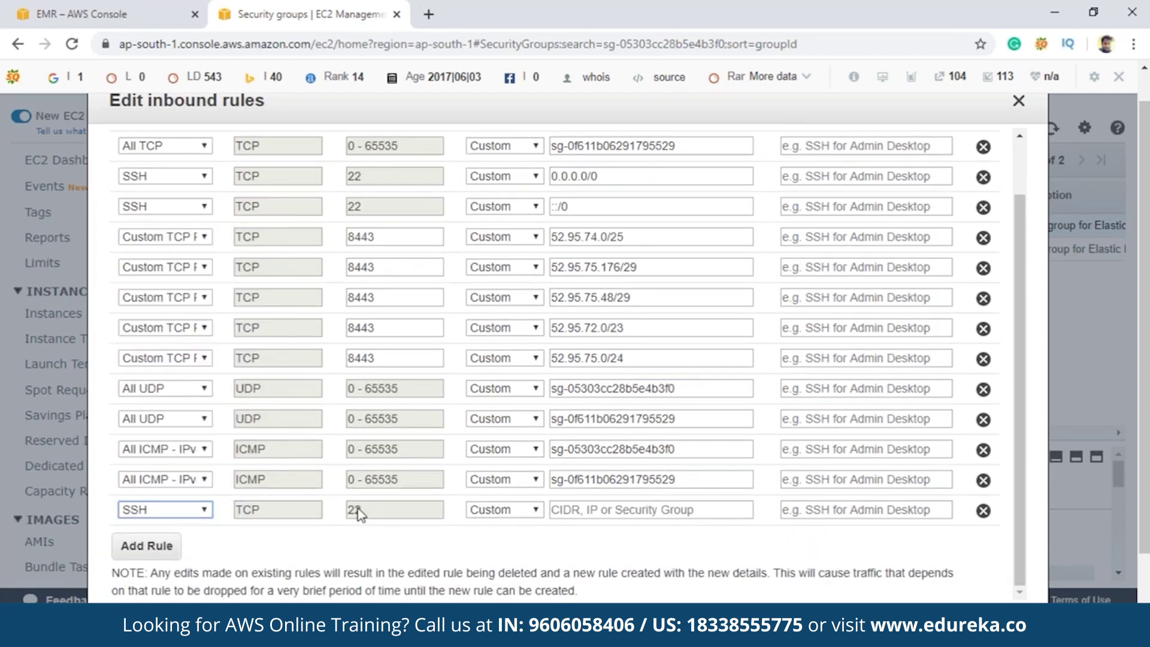
{"action": "left_click", "coordinate": [501, 510]}
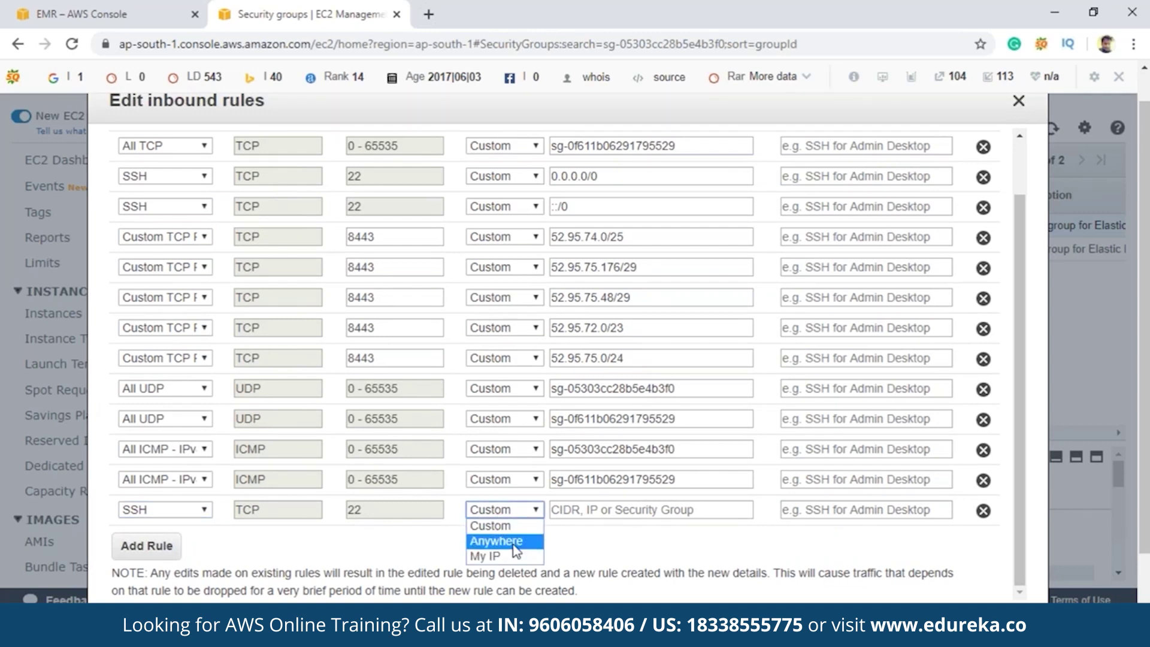
{"action": "left_click", "coordinate": [498, 537]}
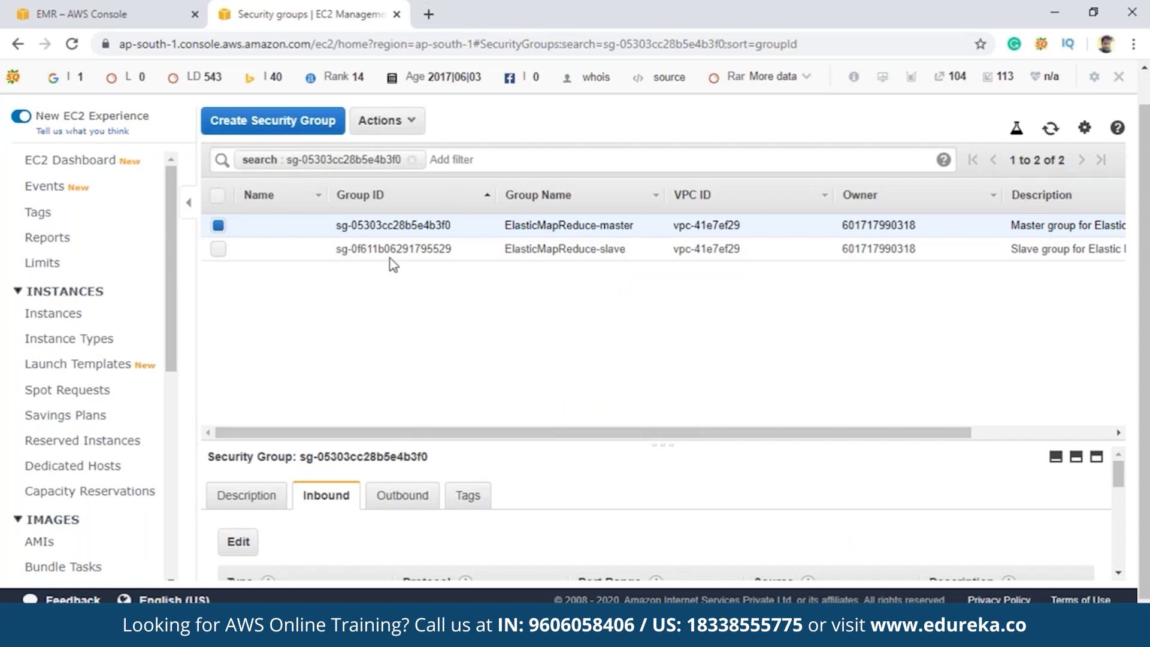
Step: Leave the security groups page, refresh the EMR cluster's summary and open the master node's SSH connection instructions
{"action": "left_click", "coordinate": [397, 13]}
{"action": "scroll", "coordinate": [429, 285], "scroll_direction": "up", "scroll_amount": 3}
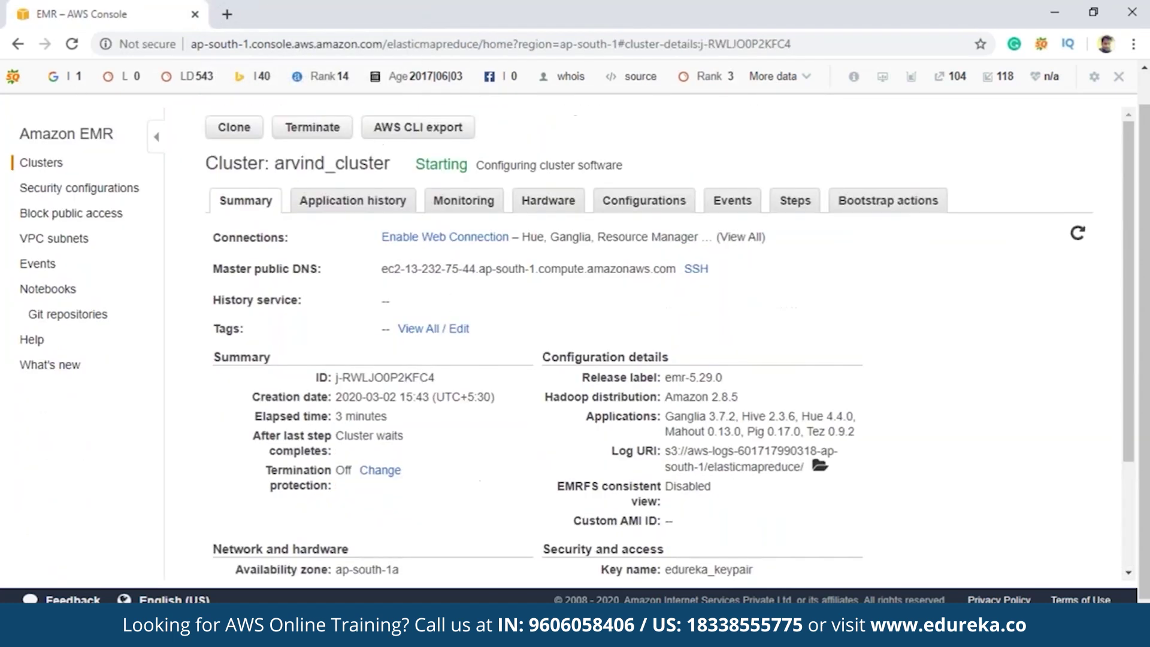
{"action": "left_click", "coordinate": [1082, 239]}
{"action": "left_click", "coordinate": [697, 269]}
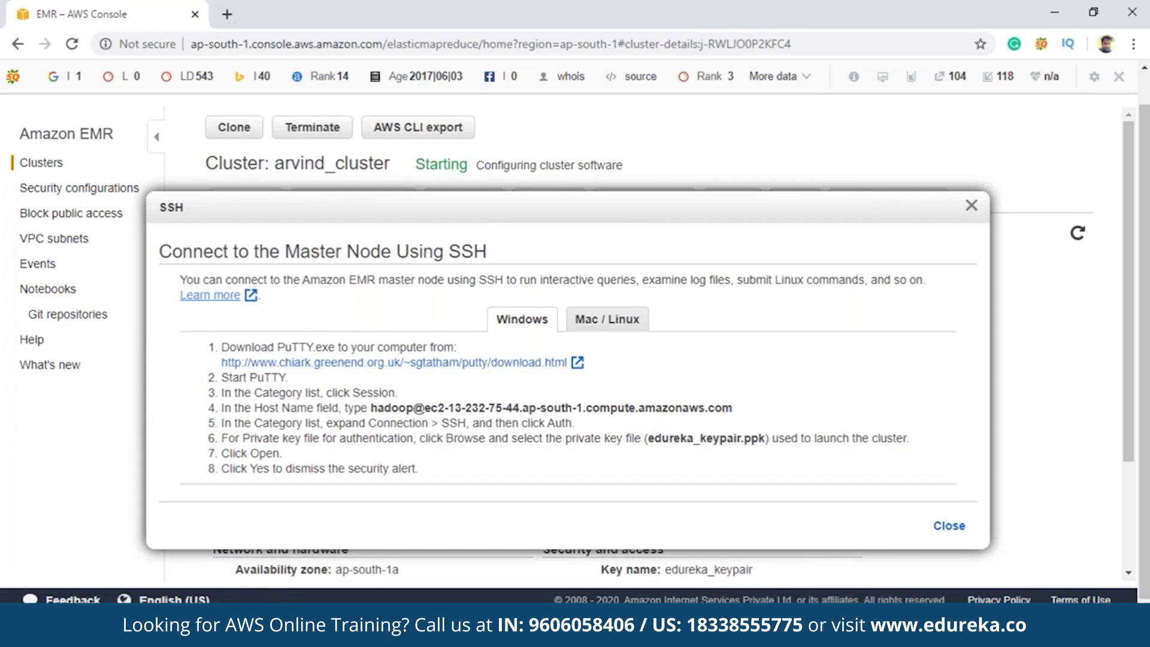
Step: Launch PuTTY, move its configuration window aside from the SSH instructions and show its Session settings
{"action": "key", "text": "super"}
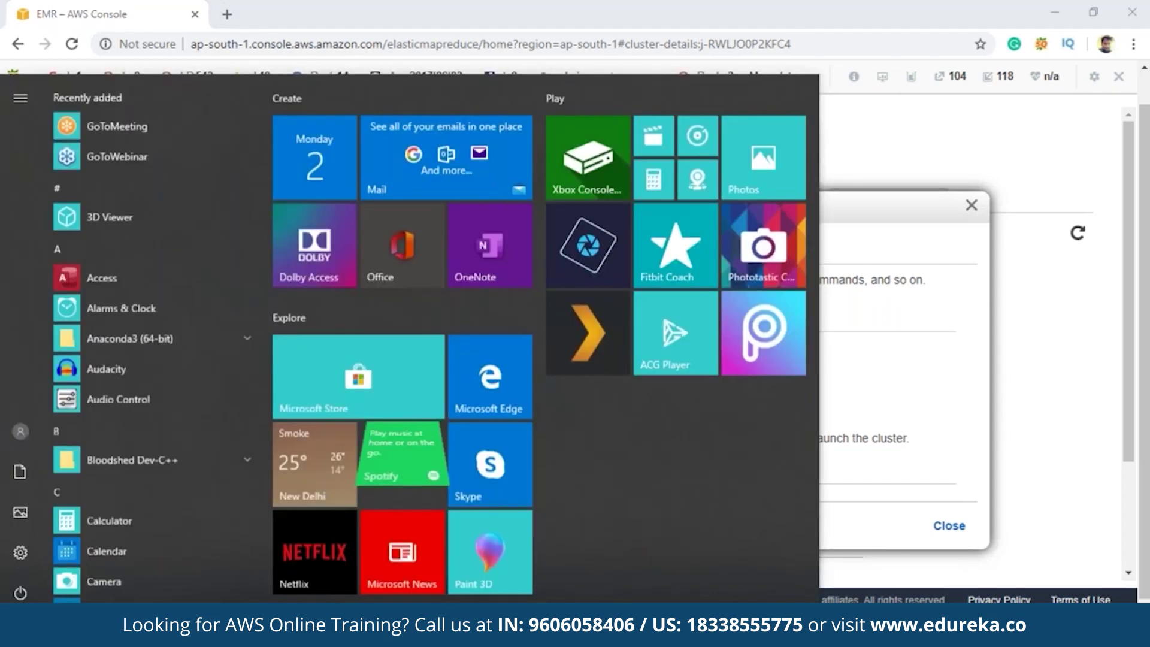
{"action": "type", "text": "putty"}
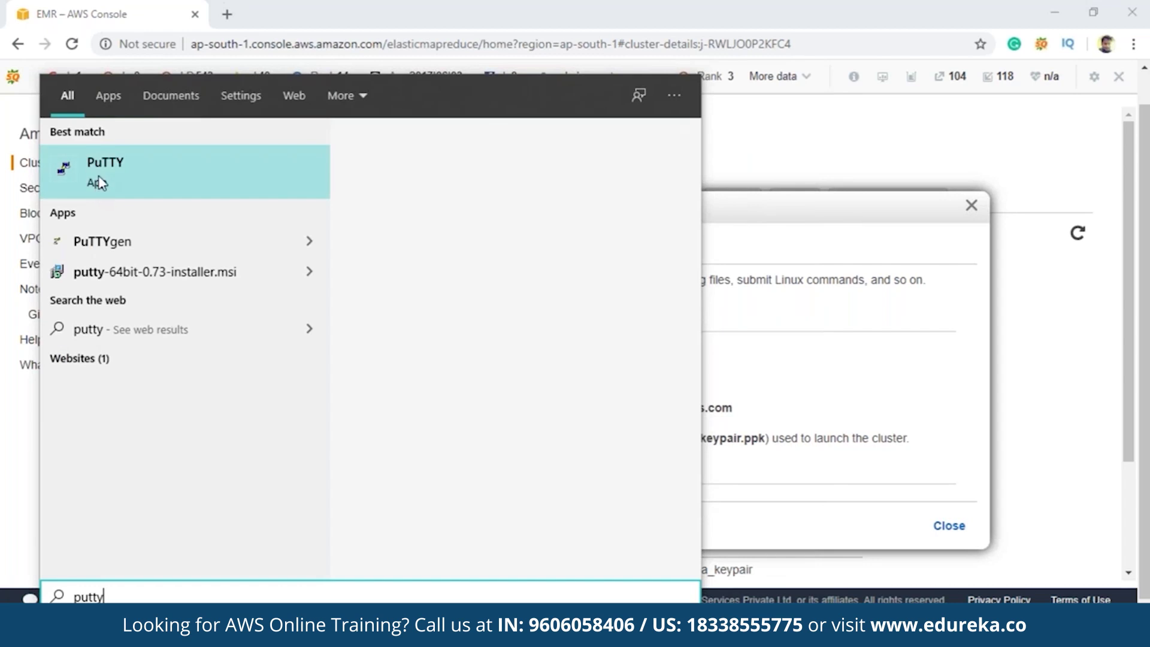
{"action": "left_click", "coordinate": [96, 173]}
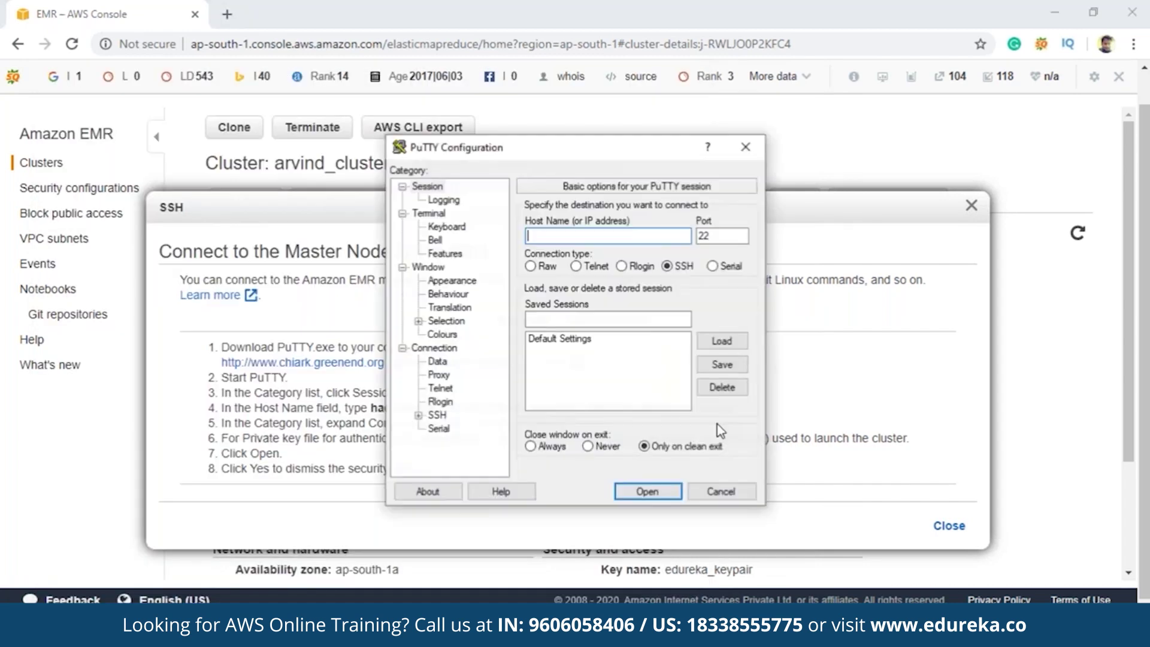
{"action": "left_click_drag", "start_coordinate": [522, 156], "coordinate": [745, 160]}
{"action": "left_click", "coordinate": [629, 190]}
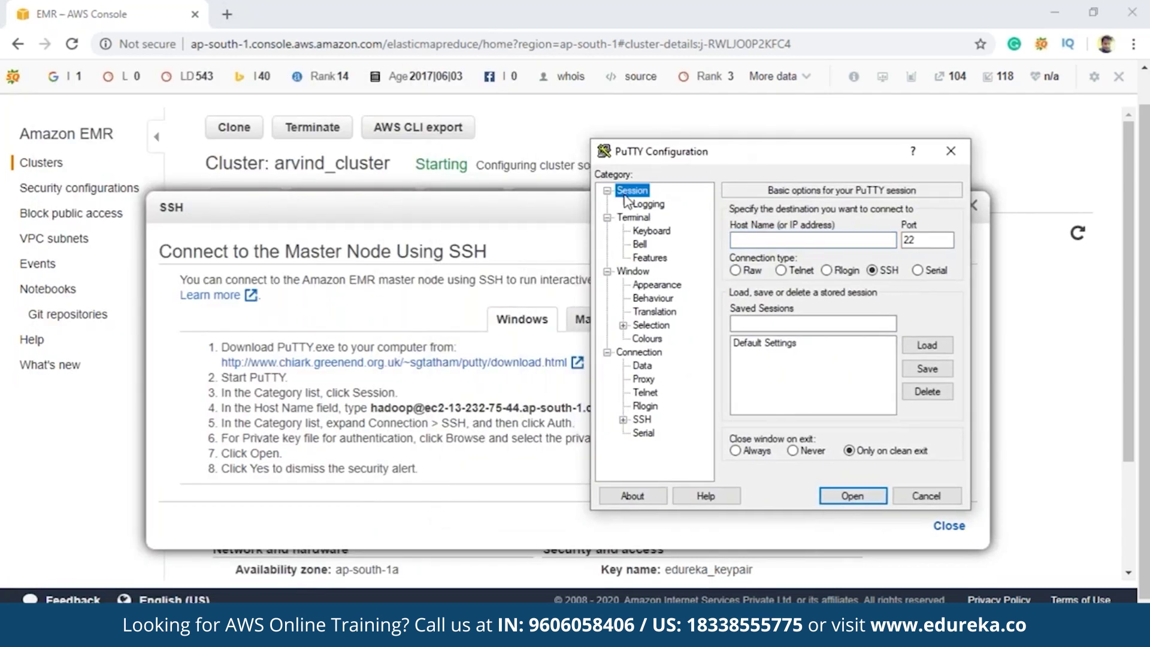
{"action": "left_click", "coordinate": [389, 409]}
{"action": "key", "text": "alt+Tab"}
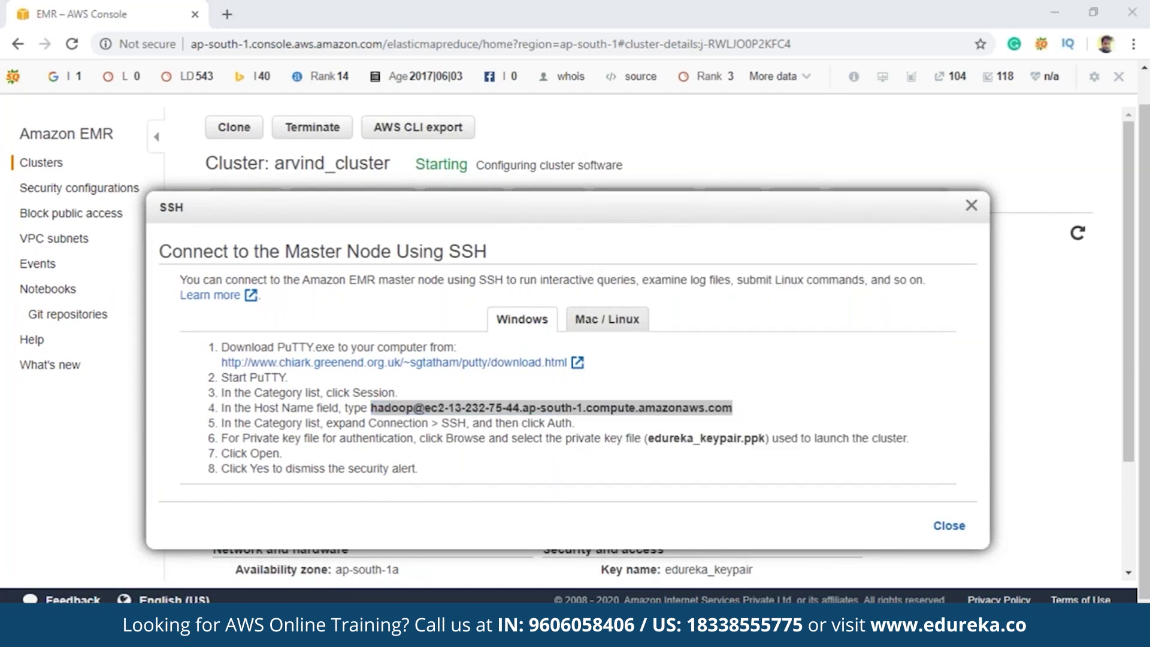
{"action": "key", "text": "ctrl+v"}
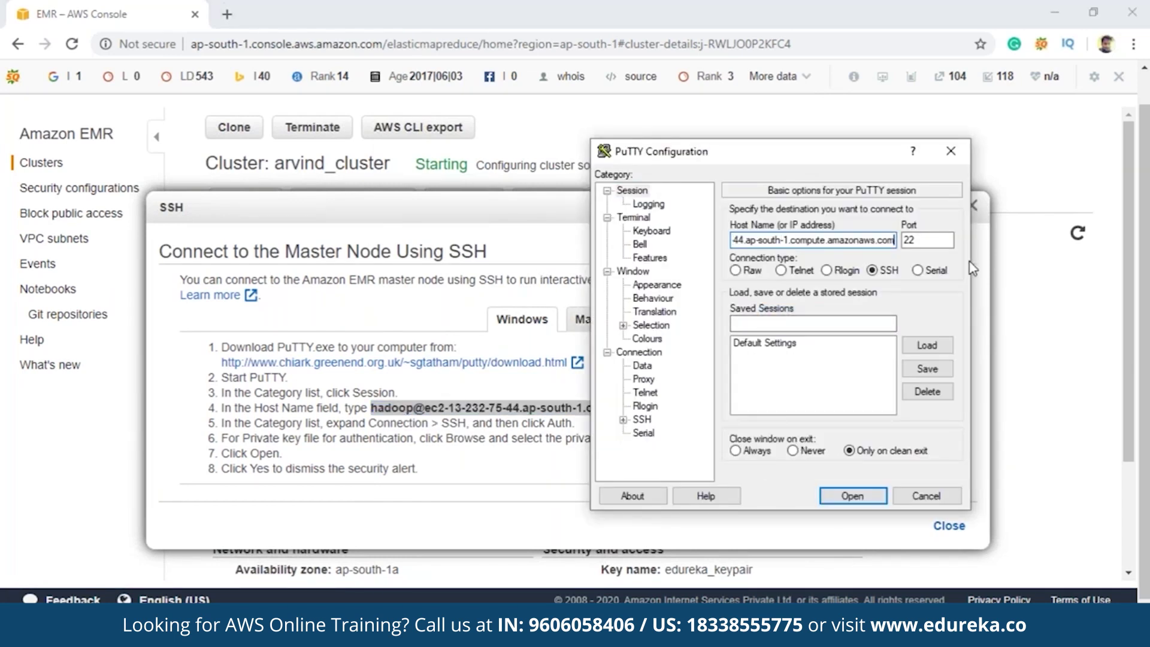
{"action": "left_click", "coordinate": [632, 192]}
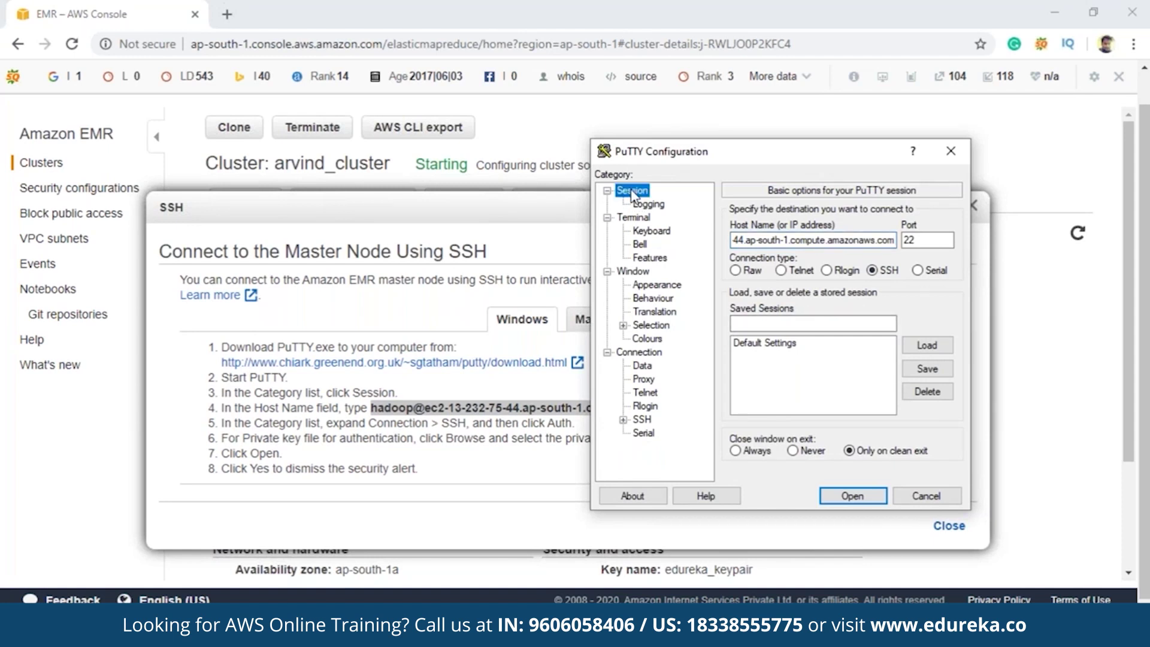
{"action": "left_click", "coordinate": [631, 355]}
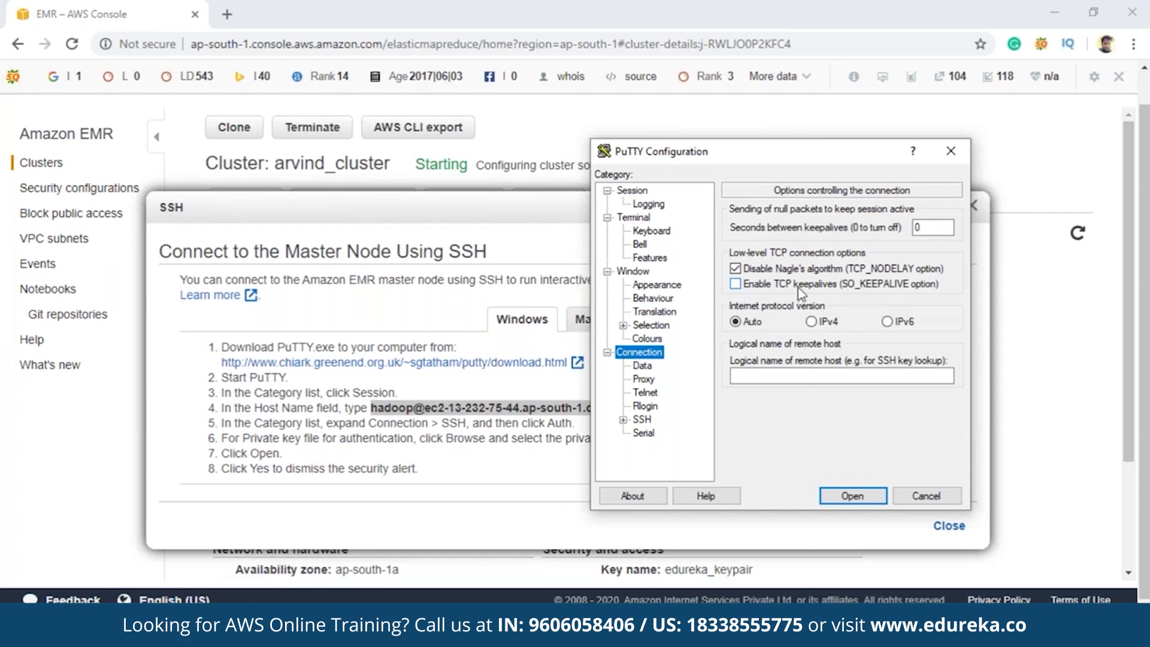
{"action": "left_click", "coordinate": [736, 284]}
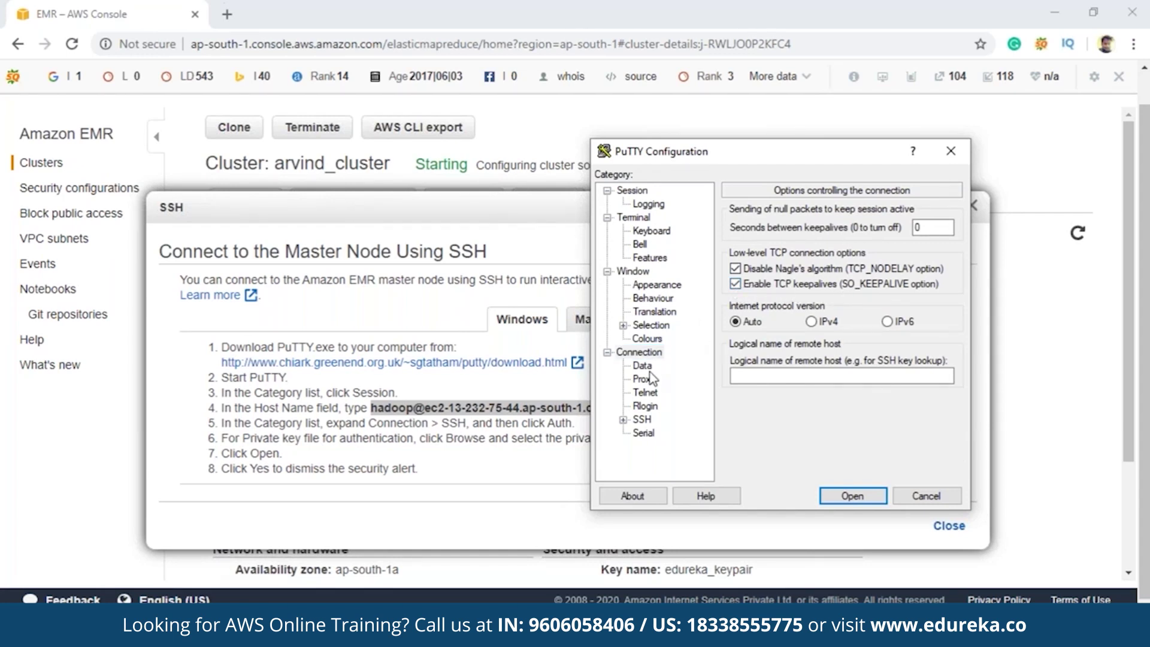
Step: Set the edureka_keypair file from the Downloads folder as the private key for SSH authentication
{"action": "left_click", "coordinate": [641, 419]}
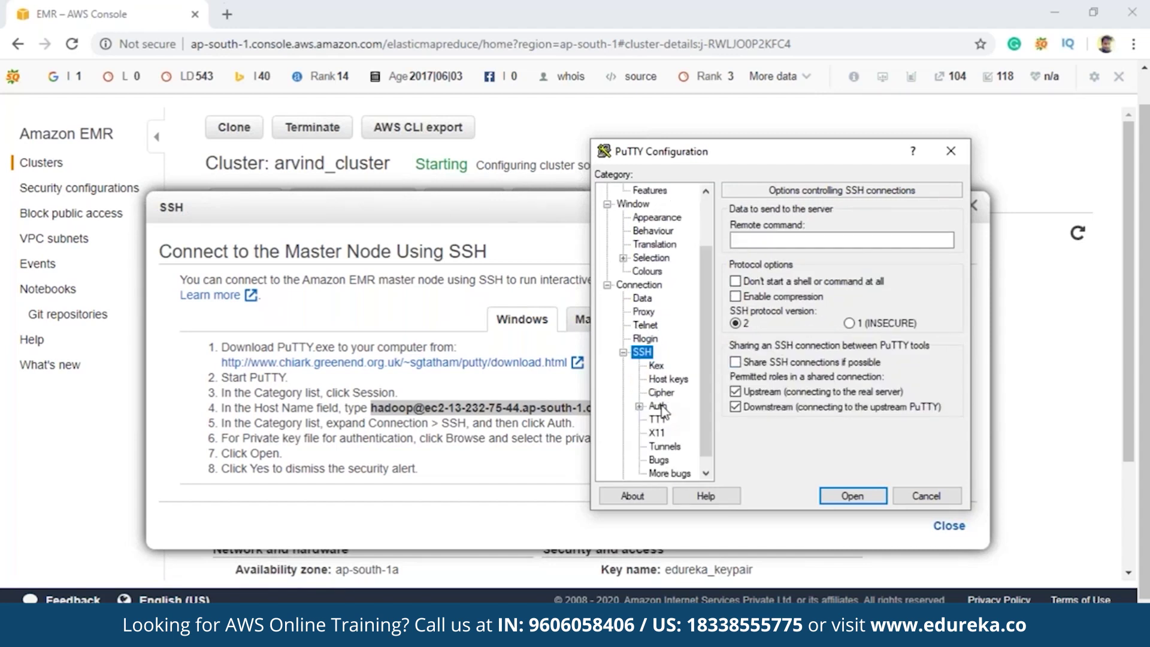
{"action": "left_click", "coordinate": [659, 407]}
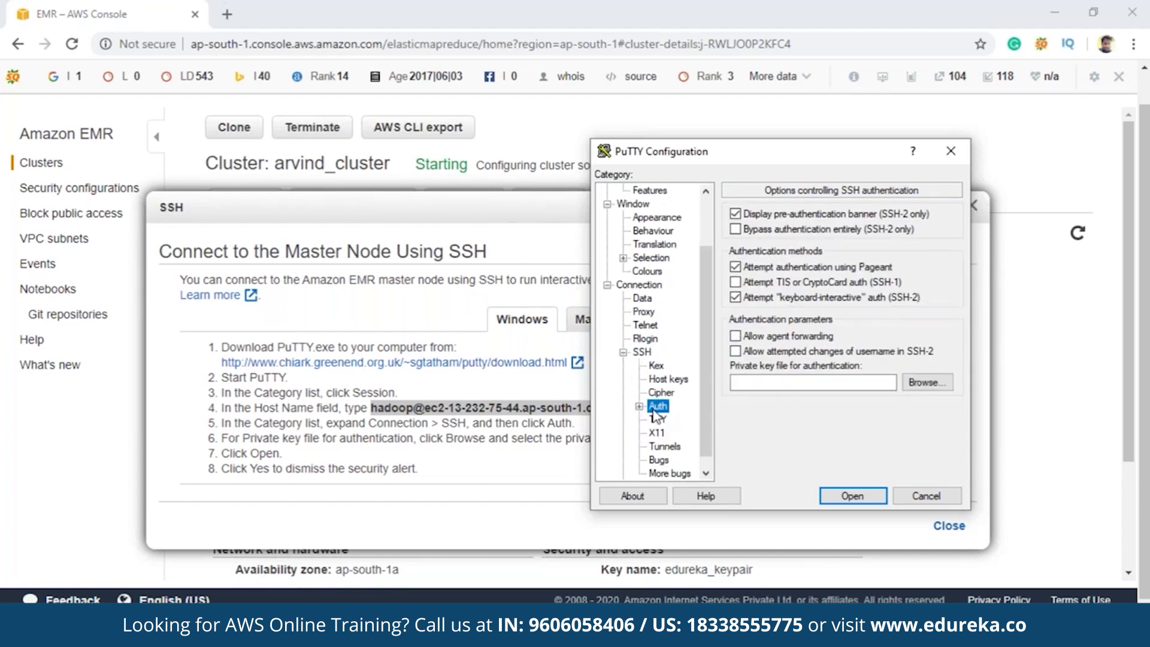
{"action": "left_click", "coordinate": [930, 385]}
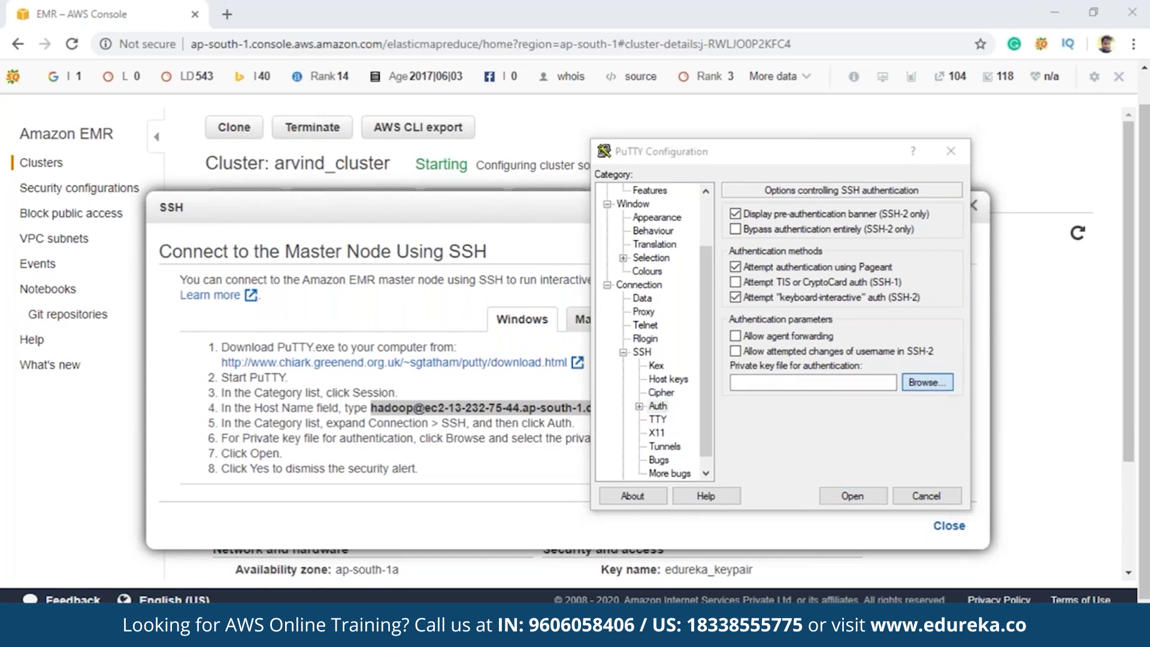
{"action": "left_click_drag", "start_coordinate": [845, 177], "coordinate": [562, 151]}
{"action": "left_click", "coordinate": [509, 278]}
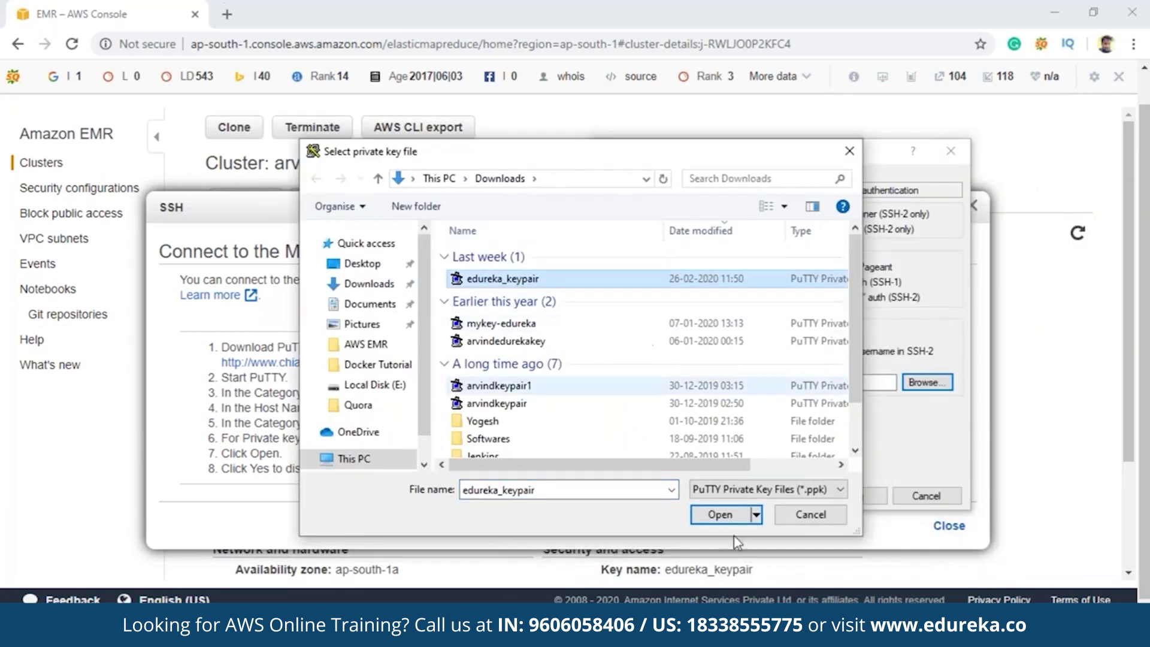
{"action": "left_click", "coordinate": [721, 515]}
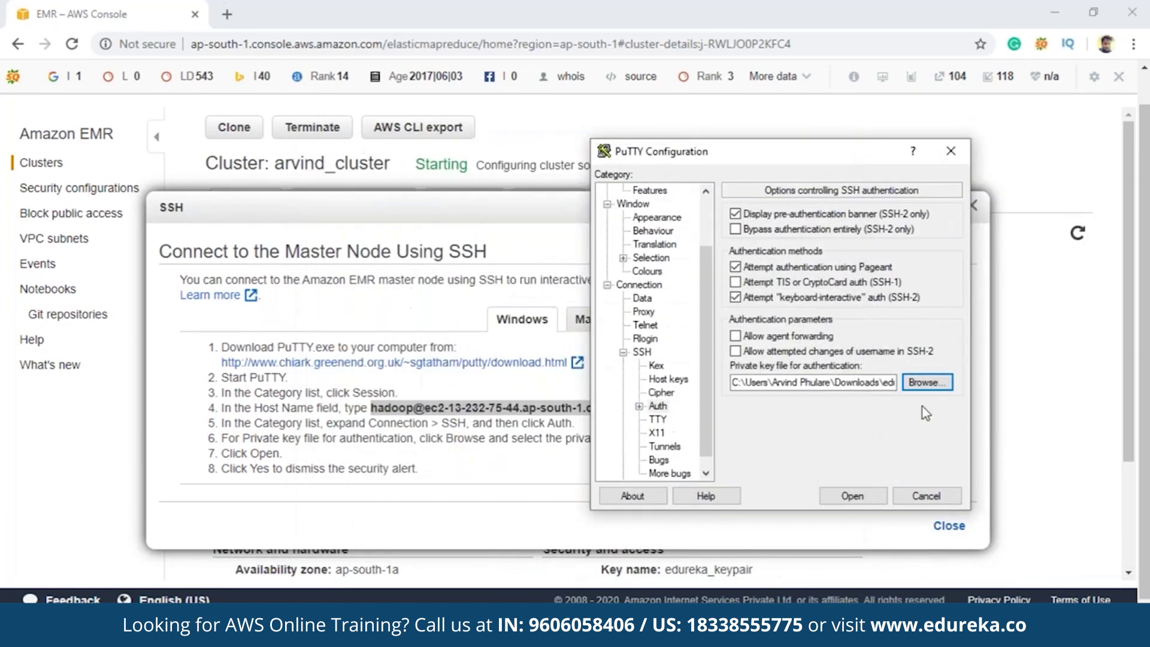
Step: Open the SSH session to the master node, trust and cache the server's host key, and maximize the terminal window
{"action": "left_click", "coordinate": [876, 497]}
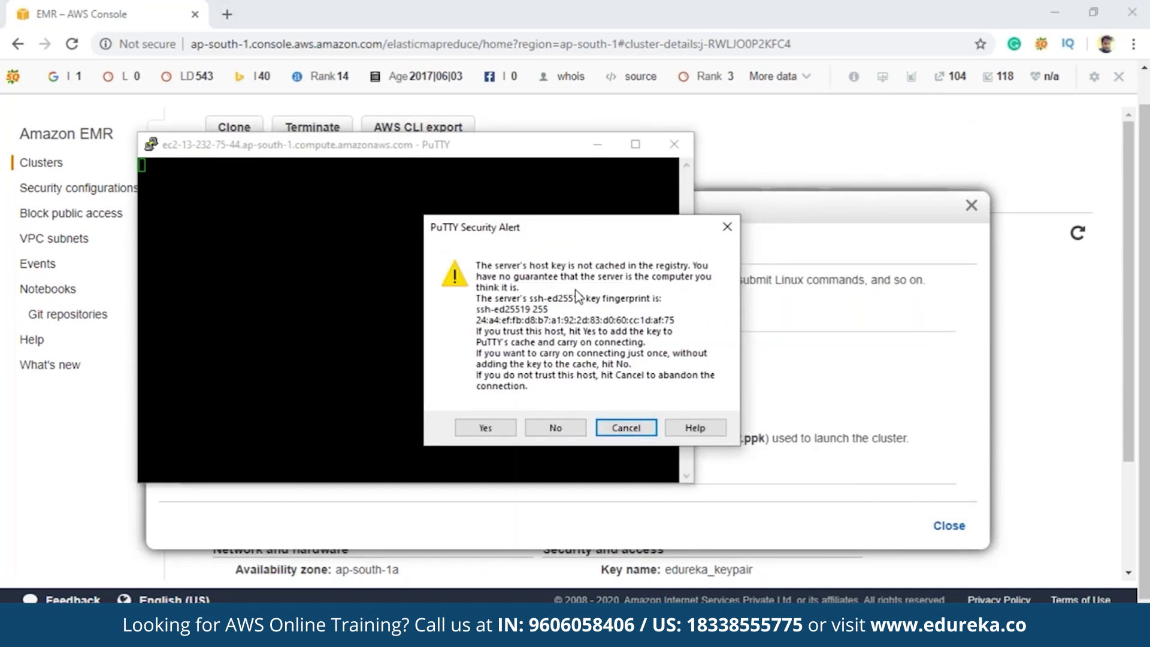
{"action": "left_click", "coordinate": [497, 432]}
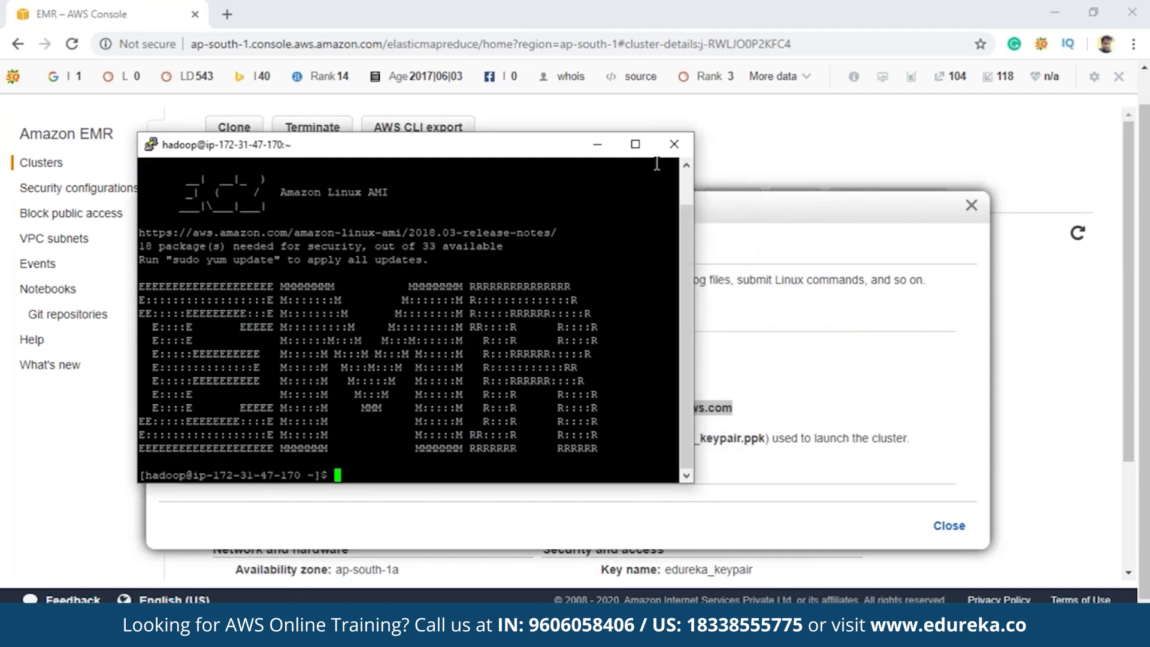
{"action": "left_click", "coordinate": [636, 144]}
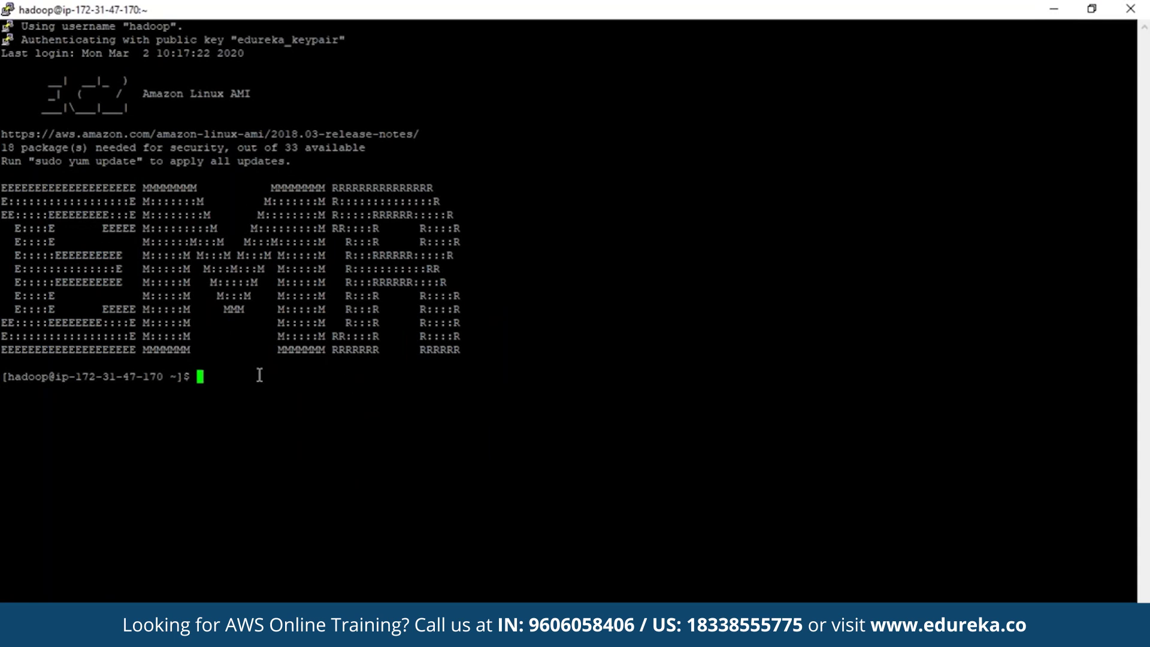
Step: Switch back to the EMR console, close the SSH instructions and view the running cluster's steps from the cluster list
{"action": "key", "text": "alt+Tab"}
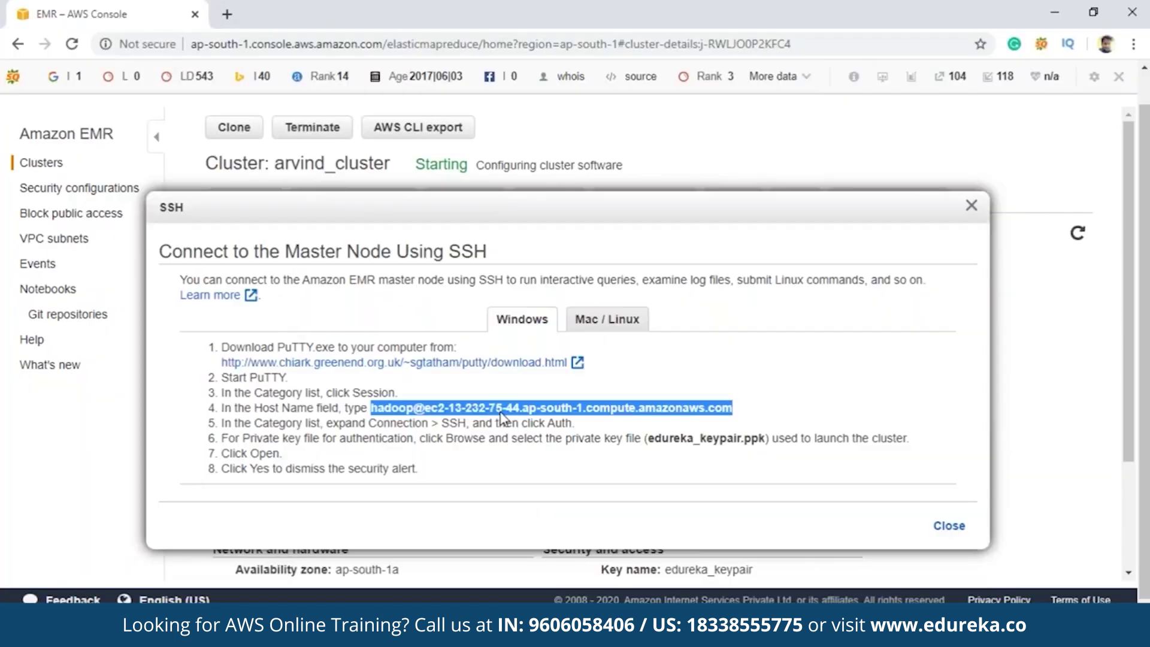
{"action": "left_click", "coordinate": [971, 206]}
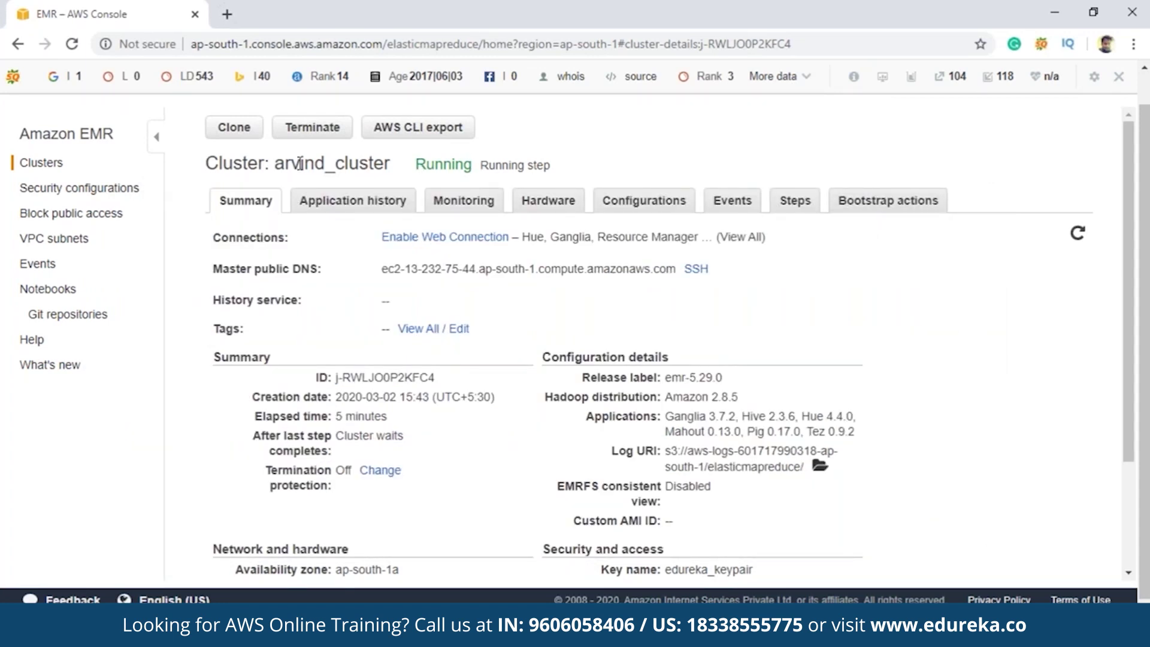
{"action": "left_click", "coordinate": [58, 163]}
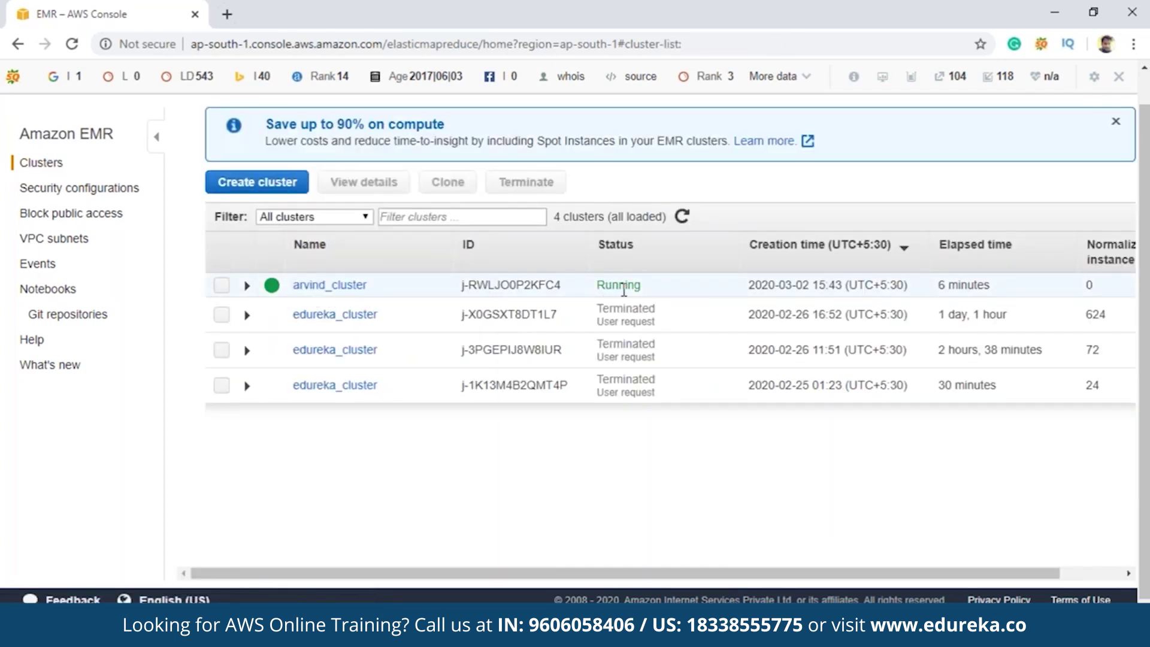
{"action": "left_click", "coordinate": [320, 286]}
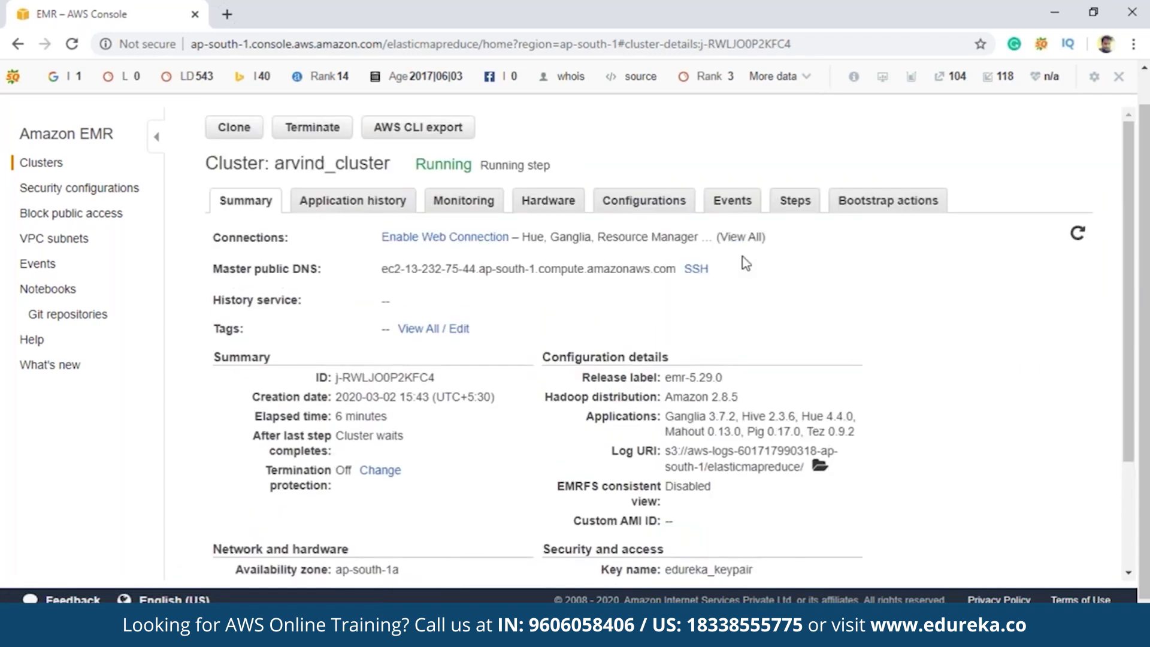
{"action": "left_click", "coordinate": [802, 211]}
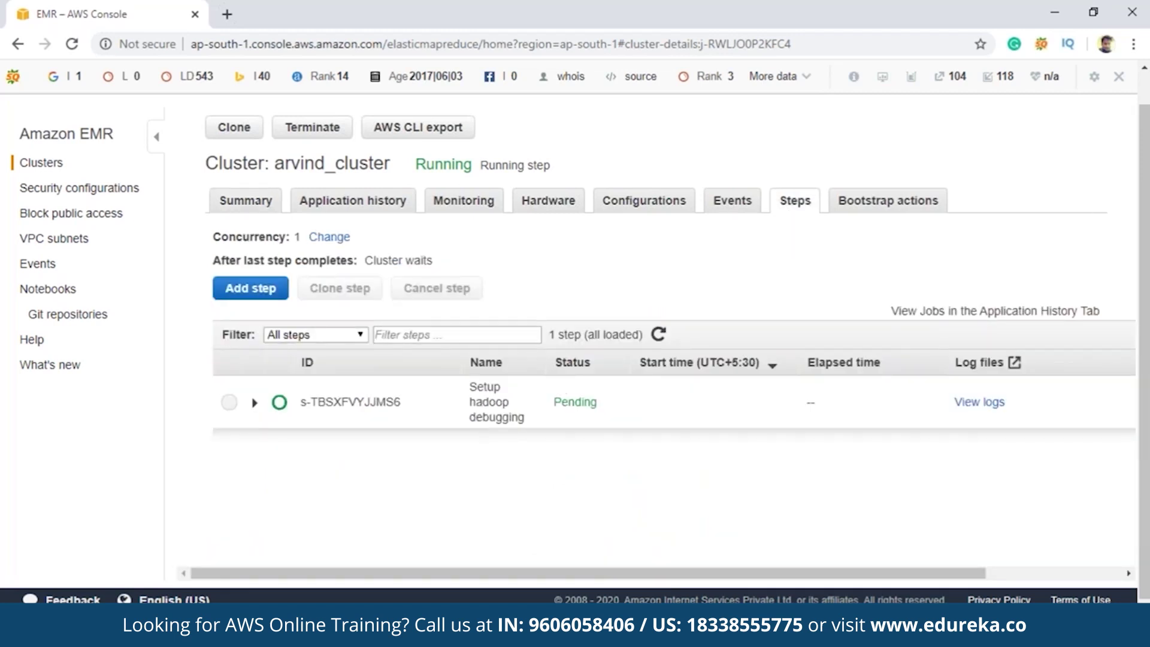
Step: Start adding a cluster step, review the Custom JAR settings and look through the S3 location chooser without selecting anything
{"action": "left_click", "coordinate": [259, 292]}
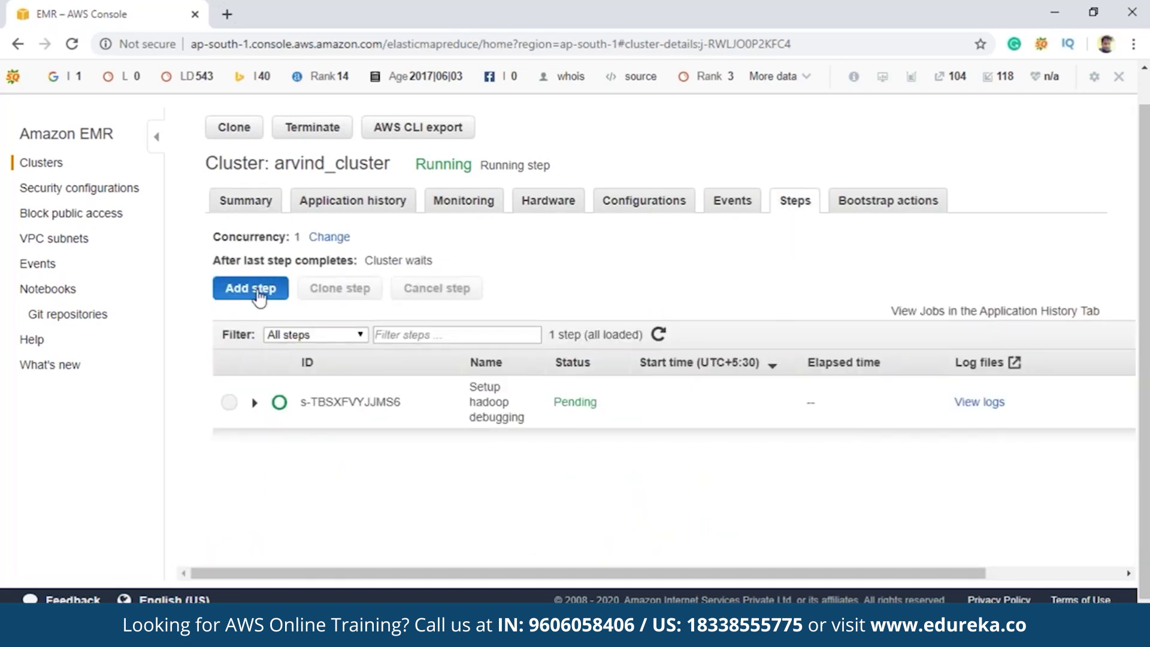
{"action": "left_click", "coordinate": [602, 267]}
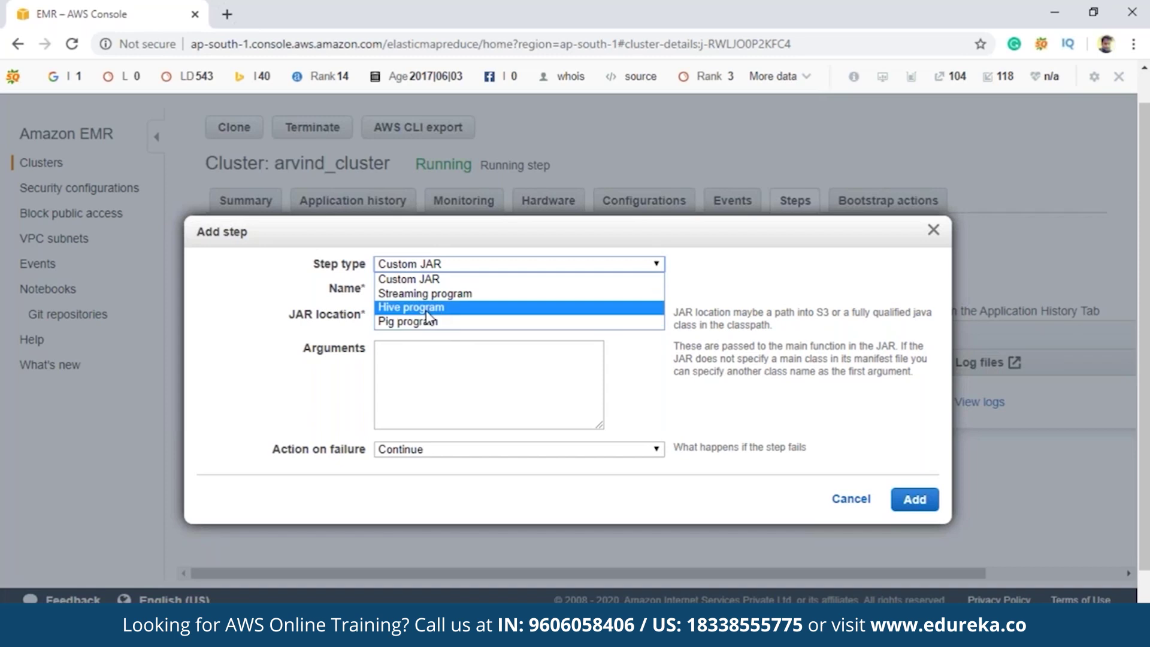
{"action": "left_click", "coordinate": [435, 282]}
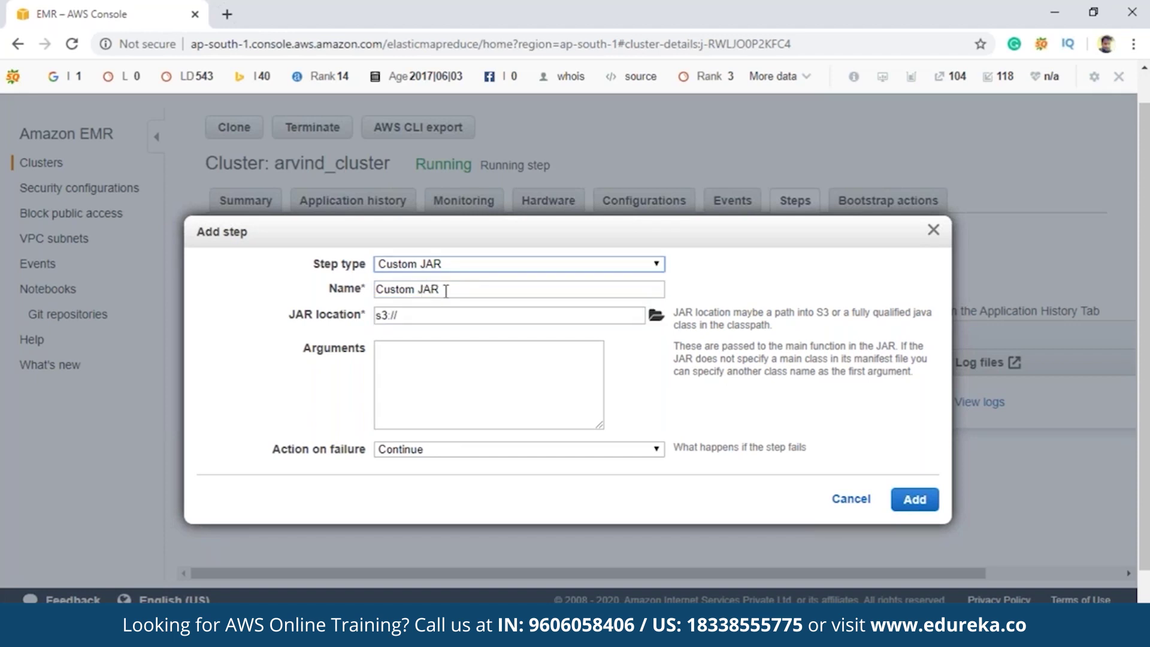
{"action": "left_click", "coordinate": [658, 322]}
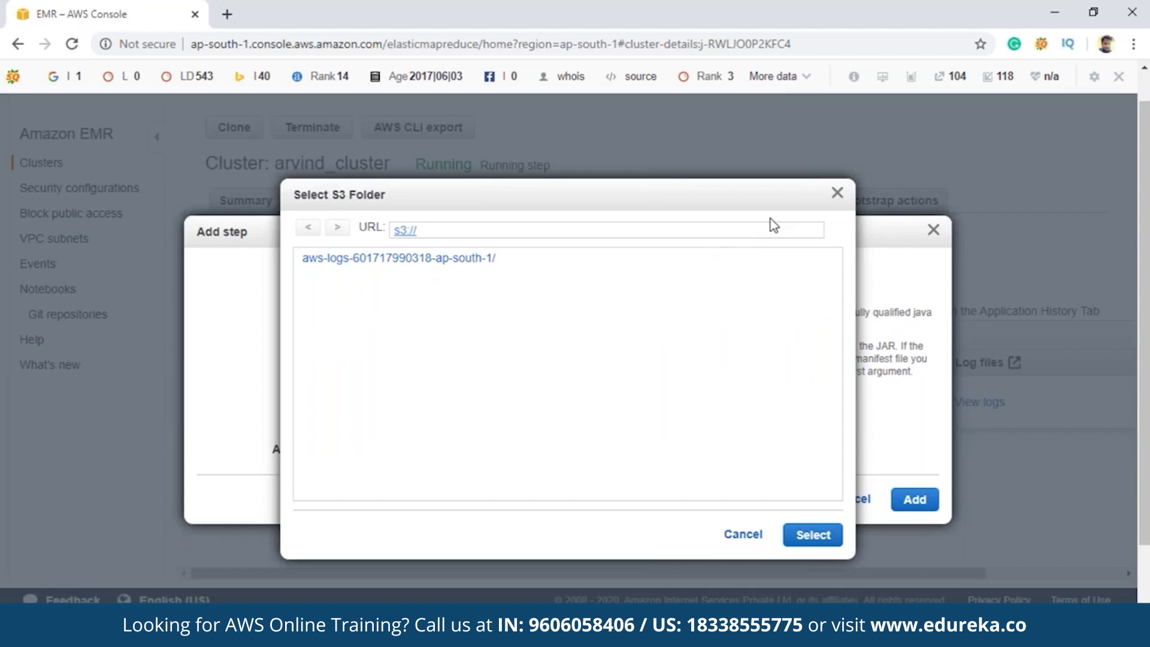
{"action": "left_click", "coordinate": [838, 192]}
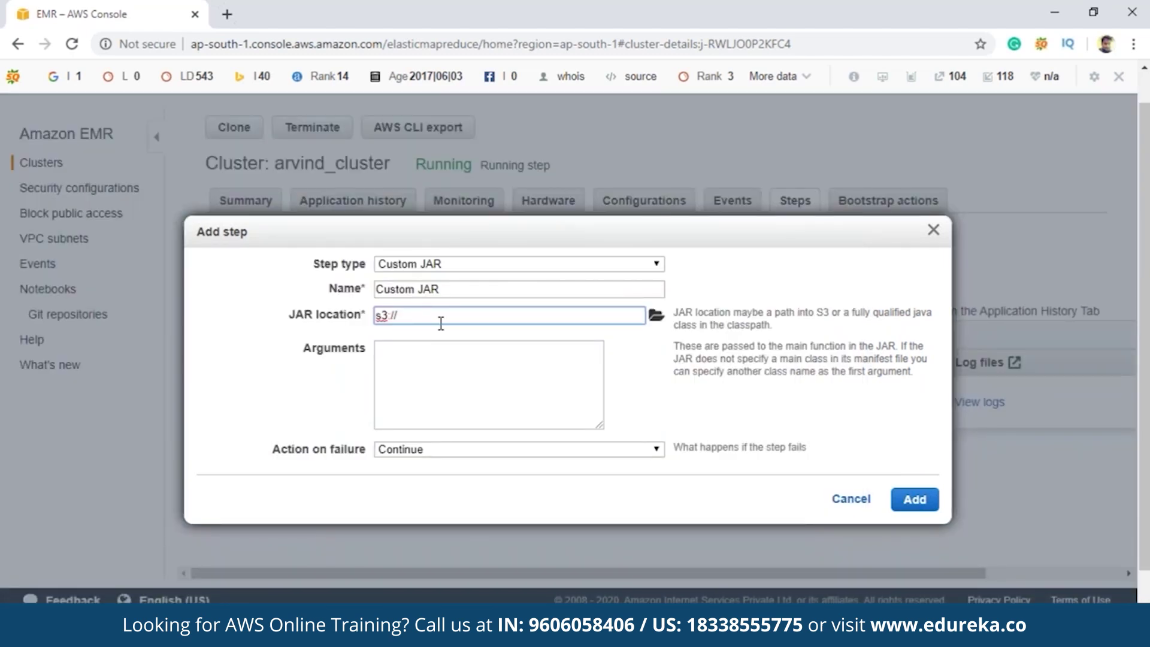
Step: Review the Hive program step's settings and its script's S3 file chooser, and close the dialog without adding a step
{"action": "left_click", "coordinate": [435, 265]}
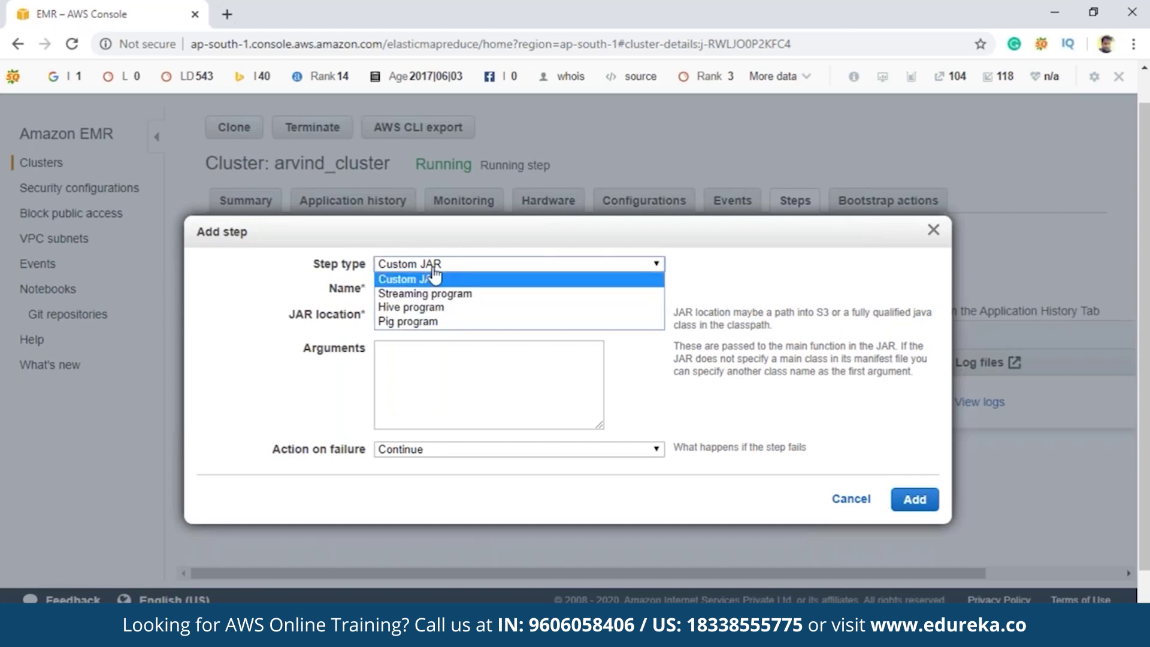
{"action": "left_click", "coordinate": [420, 306]}
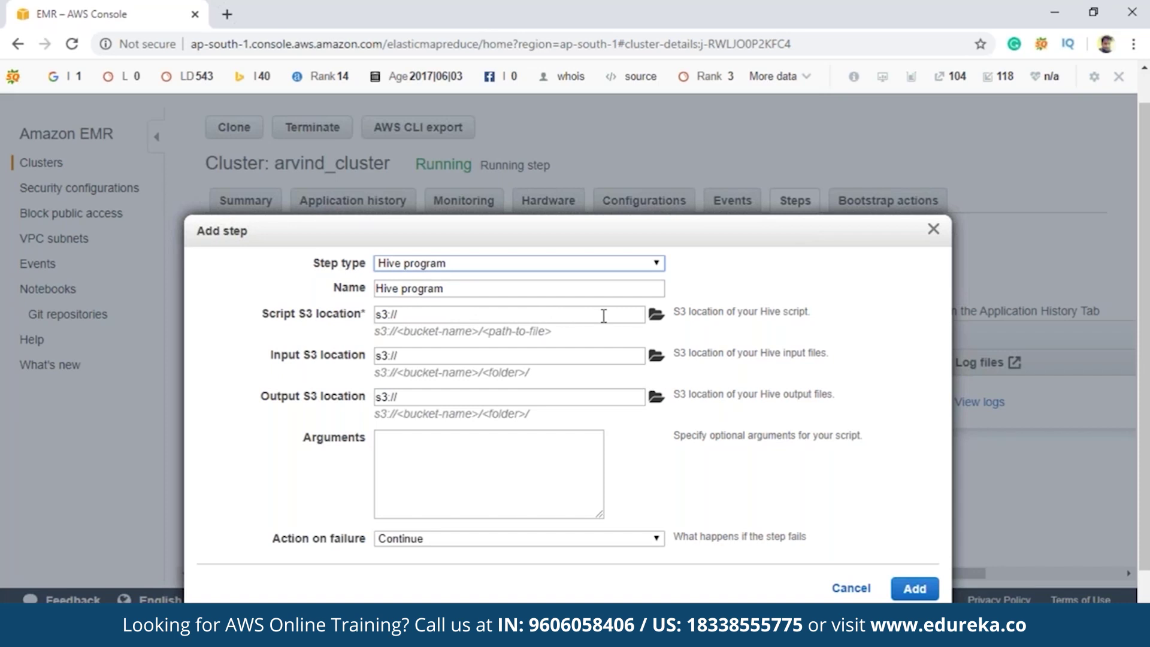
{"action": "left_click", "coordinate": [657, 314]}
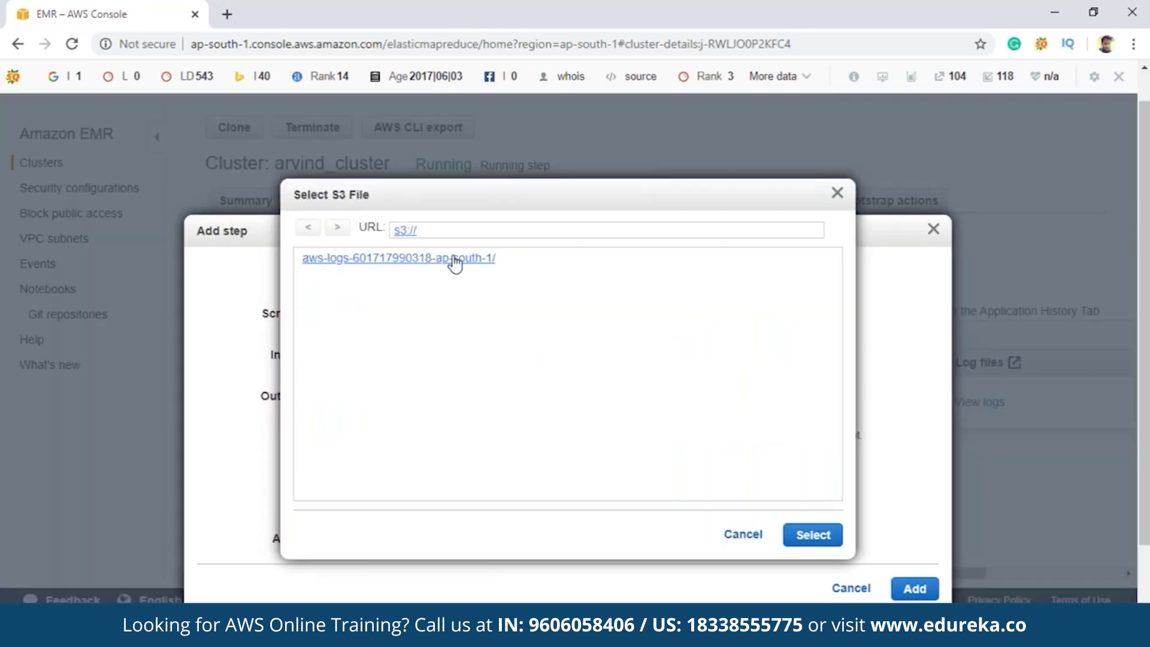
{"action": "left_click", "coordinate": [836, 193]}
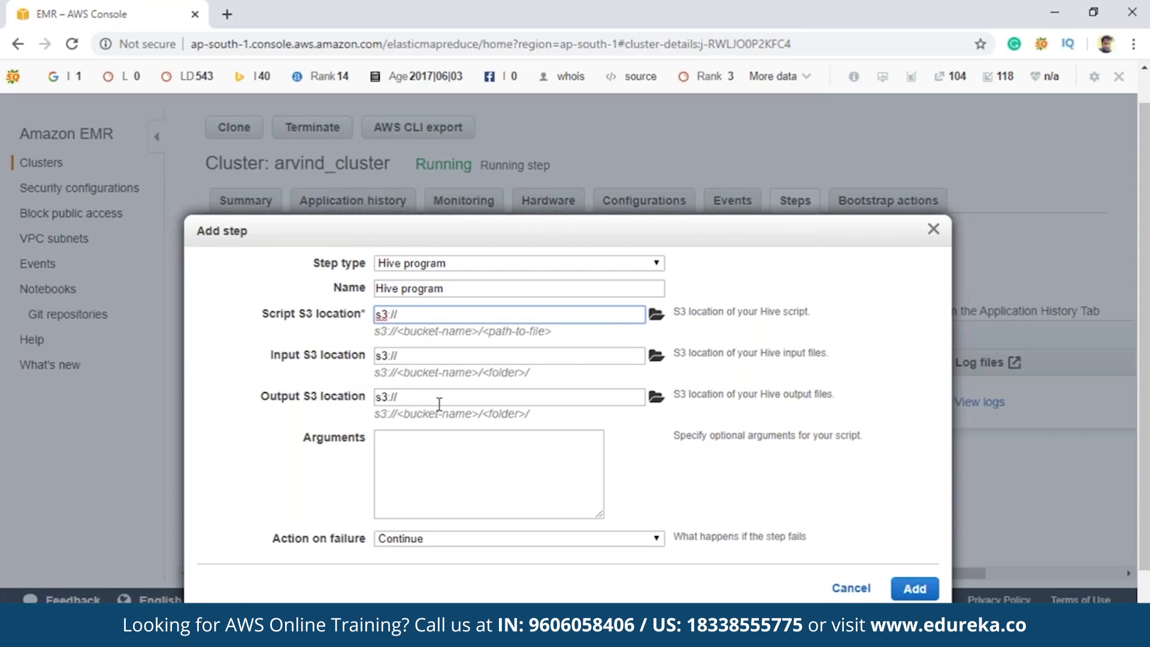
{"action": "left_click", "coordinate": [933, 230]}
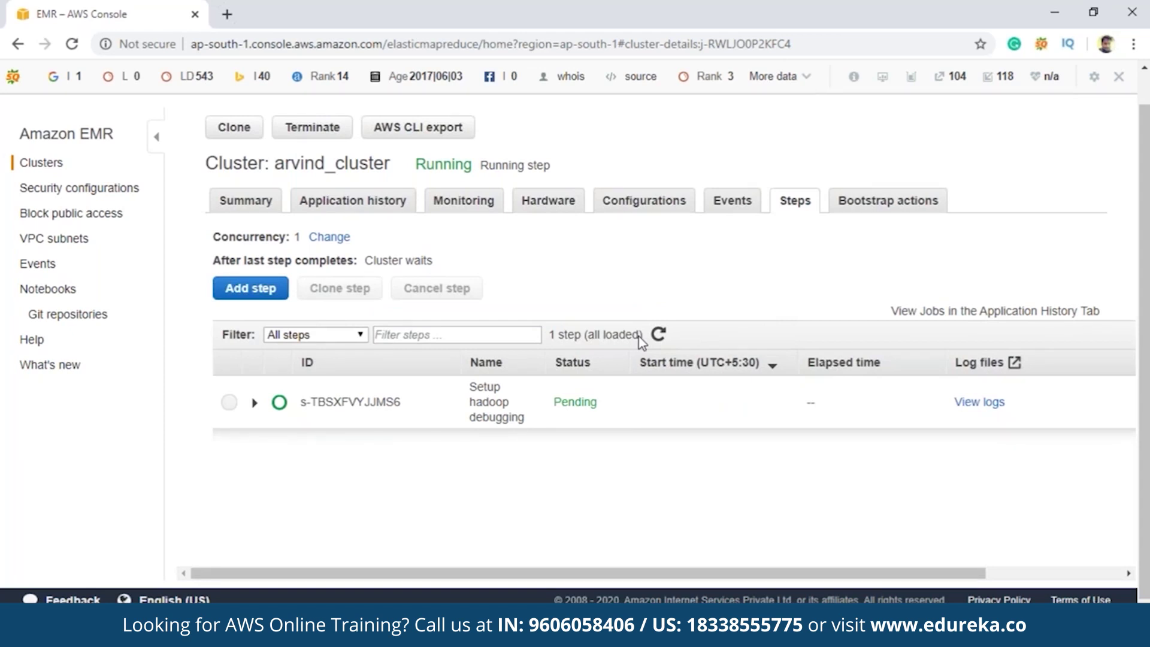
Step: Return to the cluster list, select the running cluster and terminate it, confirming the termination
{"action": "left_click", "coordinate": [43, 168]}
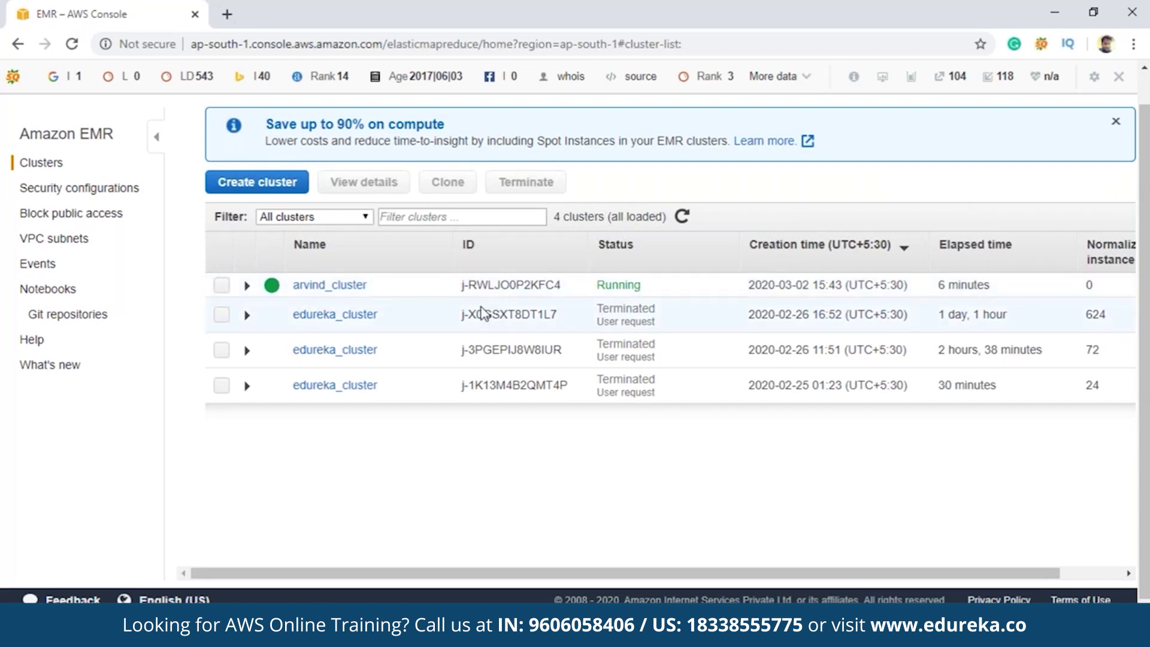
{"action": "left_click", "coordinate": [220, 287]}
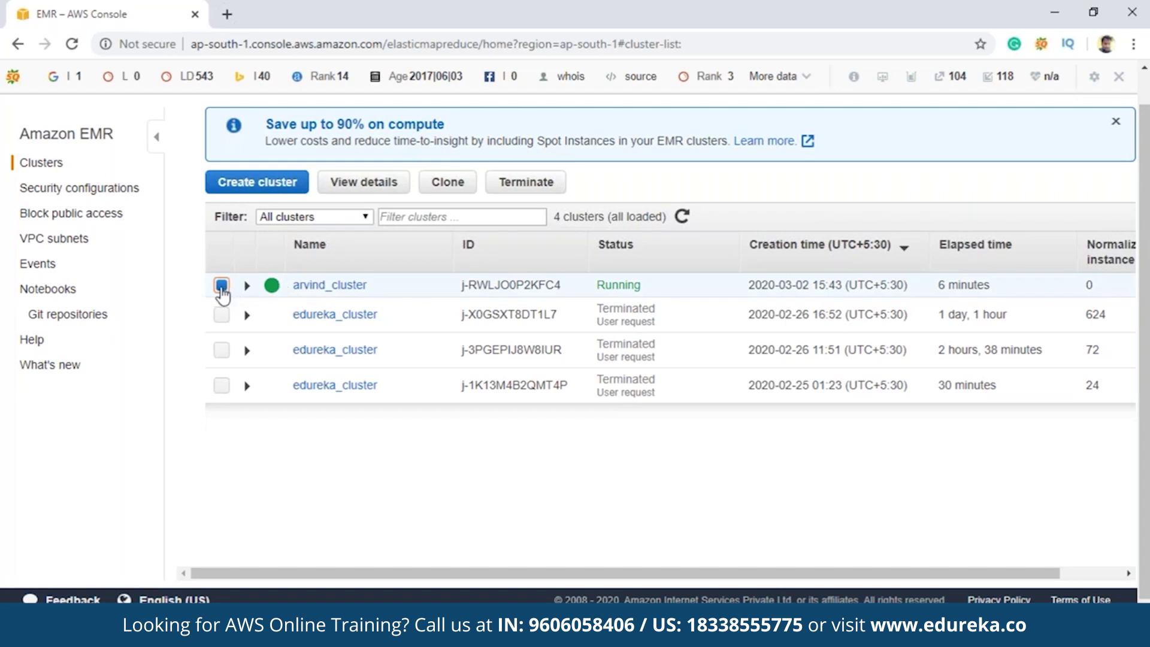
{"action": "left_click", "coordinate": [526, 182]}
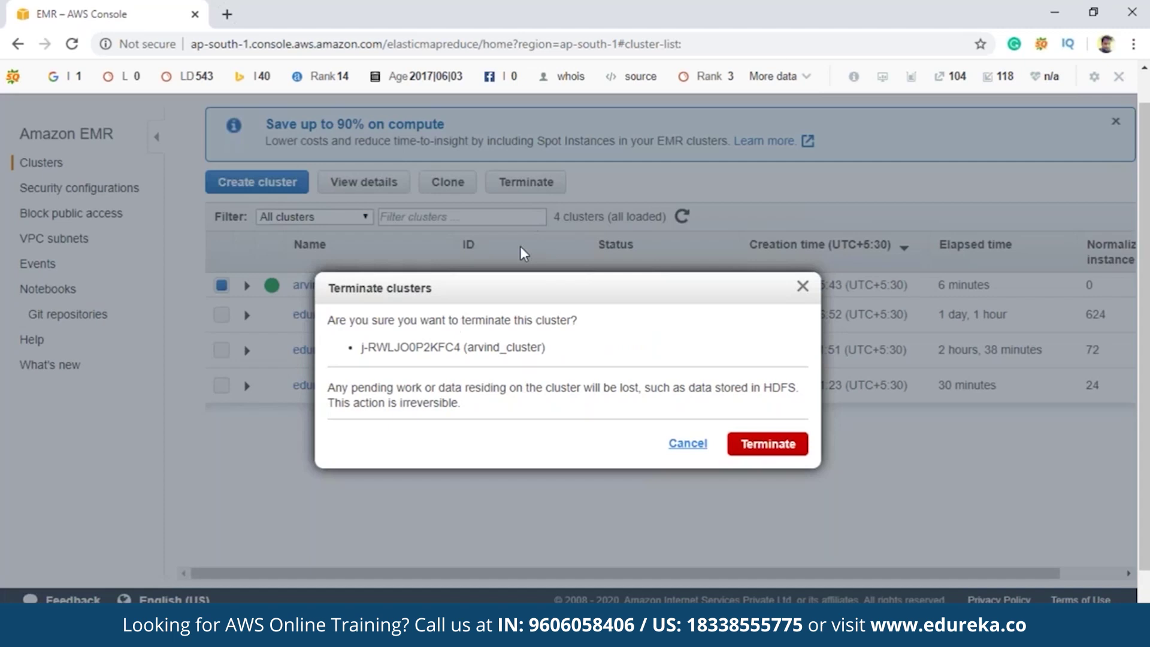
{"action": "left_click", "coordinate": [783, 448]}
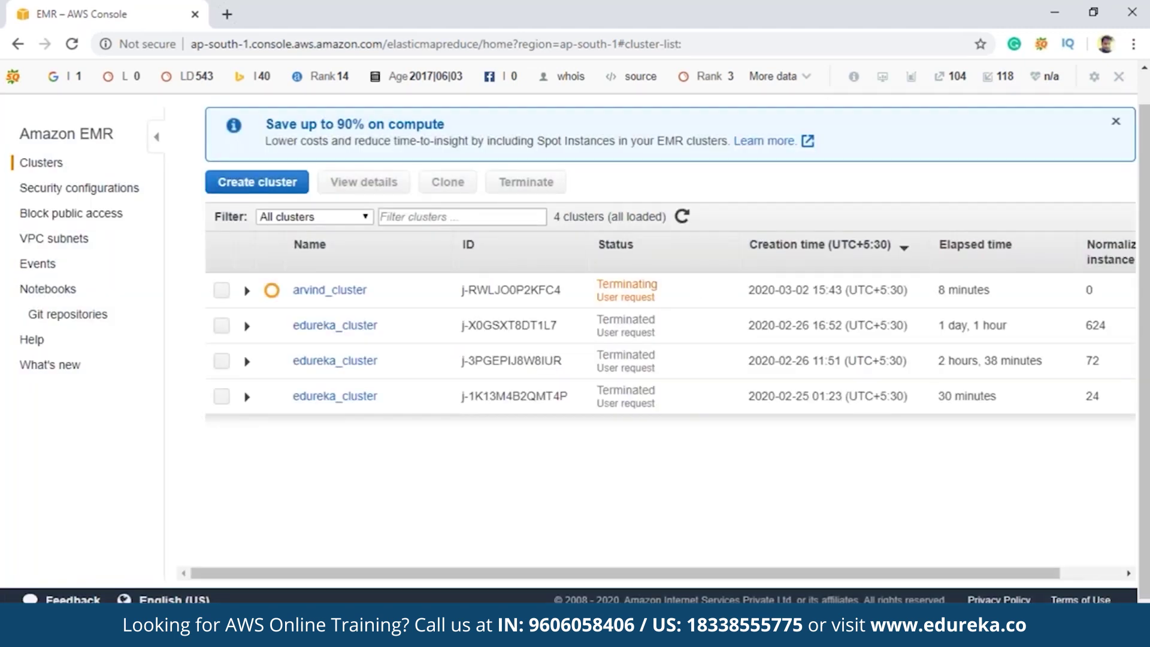